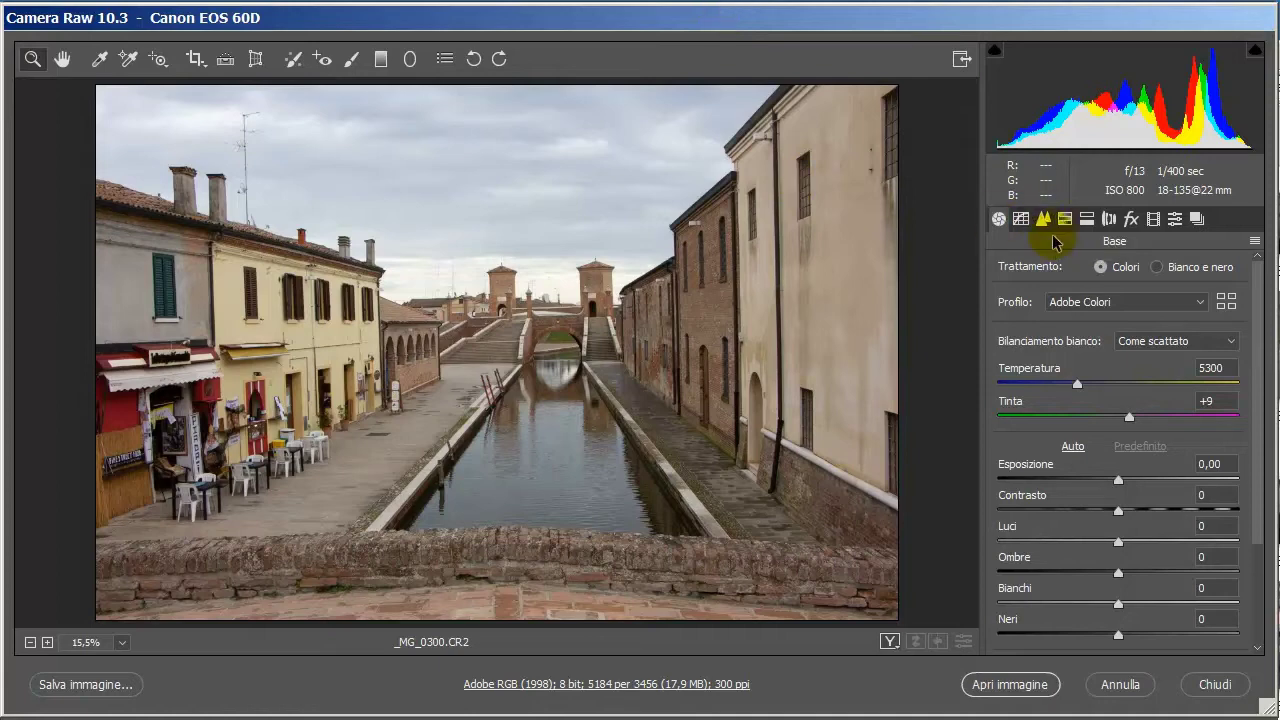
Show the Predefiniti presets list and briefly expand and collapse the Creativo group.
left_click(1175, 219)
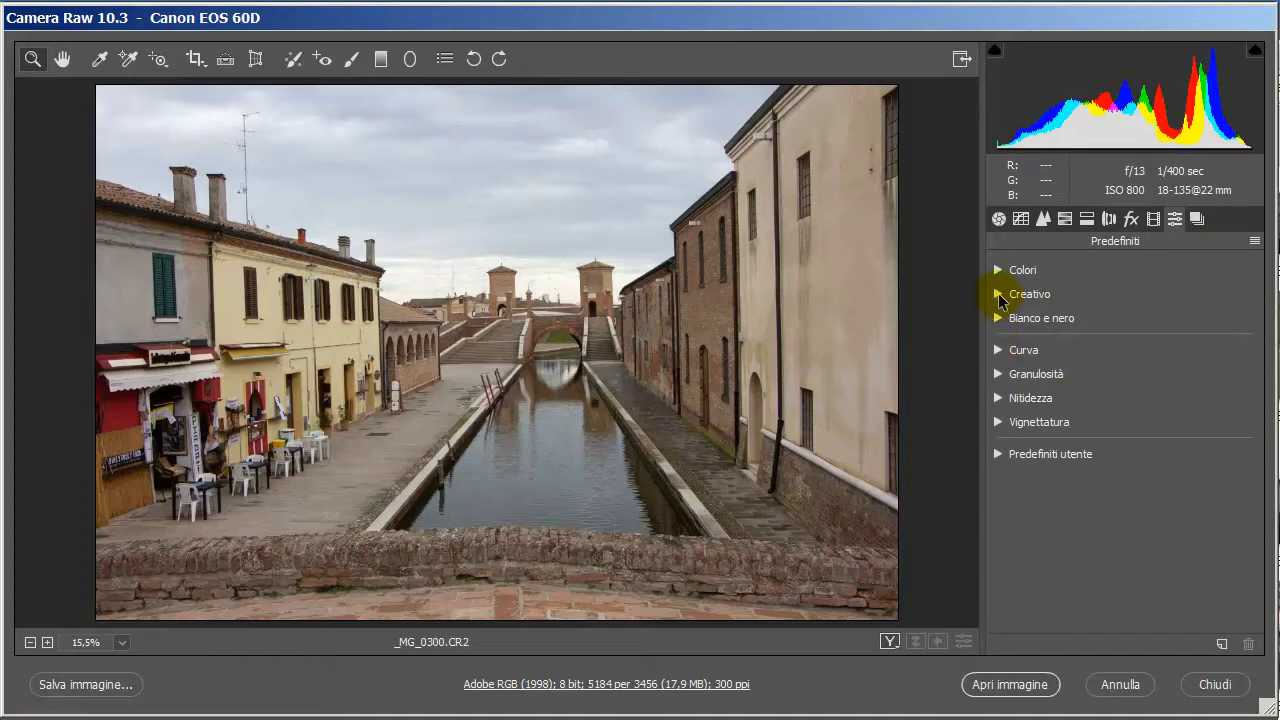
left_click(998, 296)
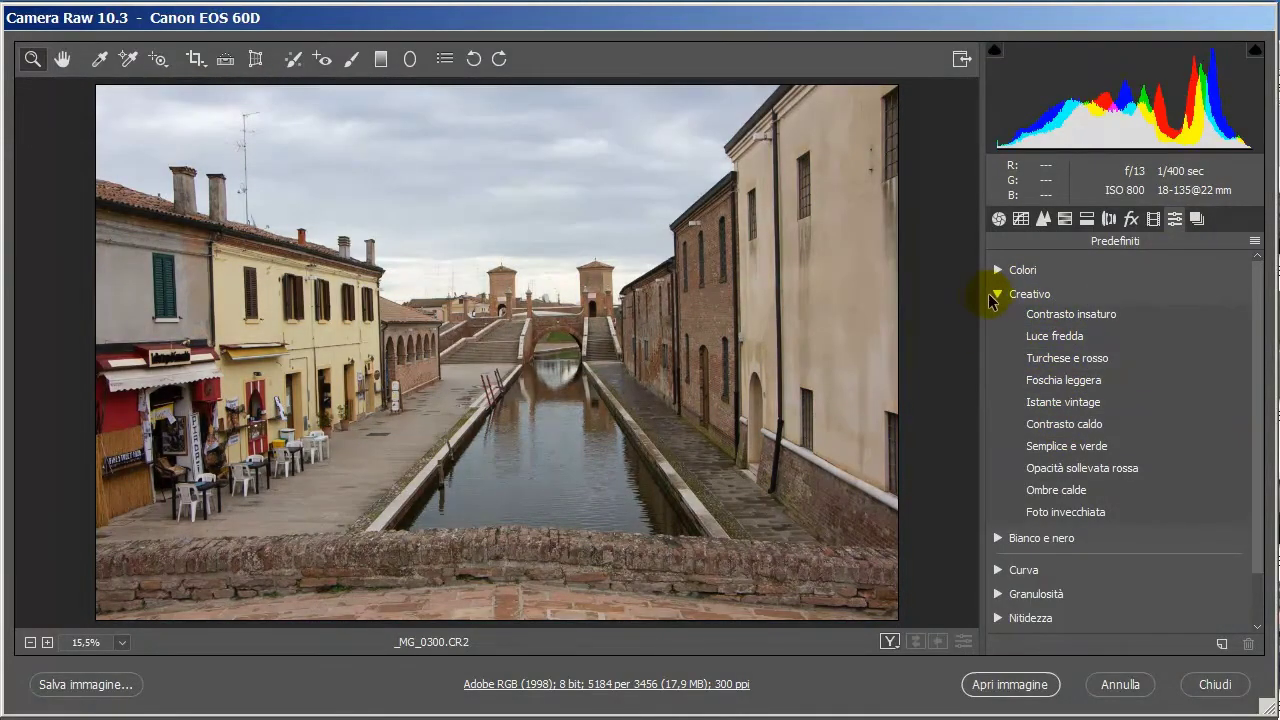
left_click(998, 296)
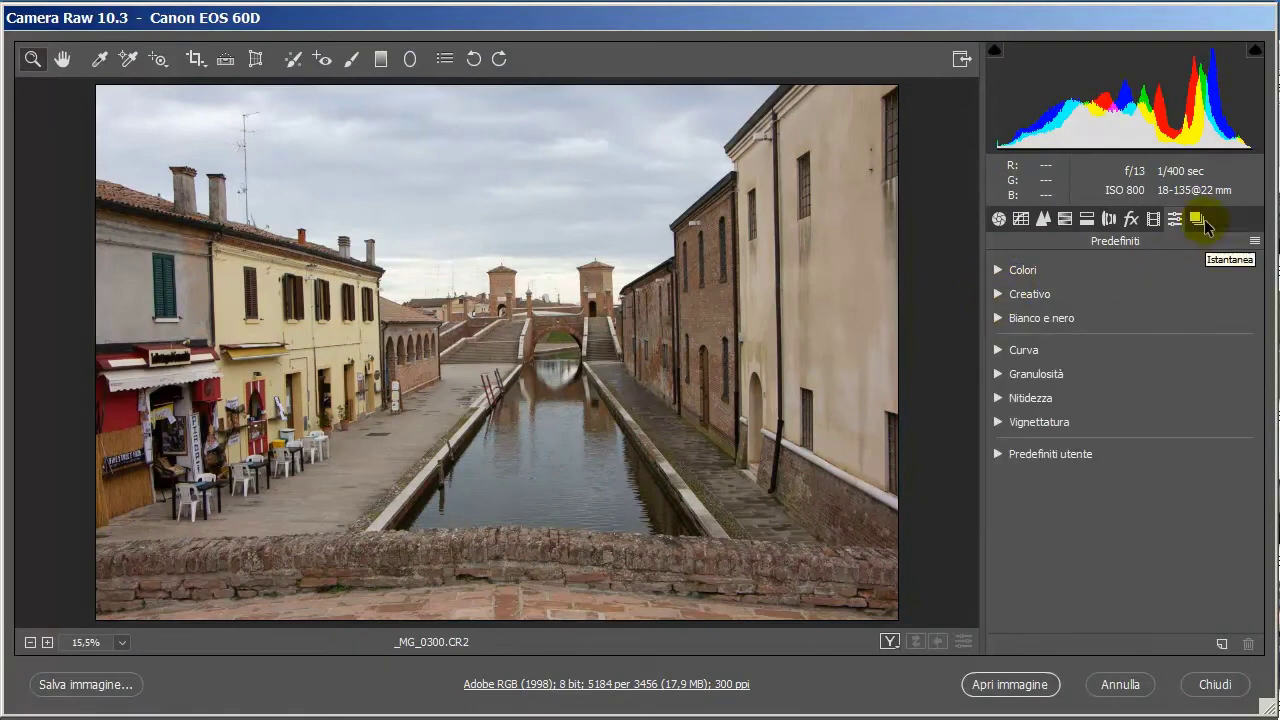
On the Base panel, try the Bianco e nero treatment, then revert to Colori.
left_click(998, 220)
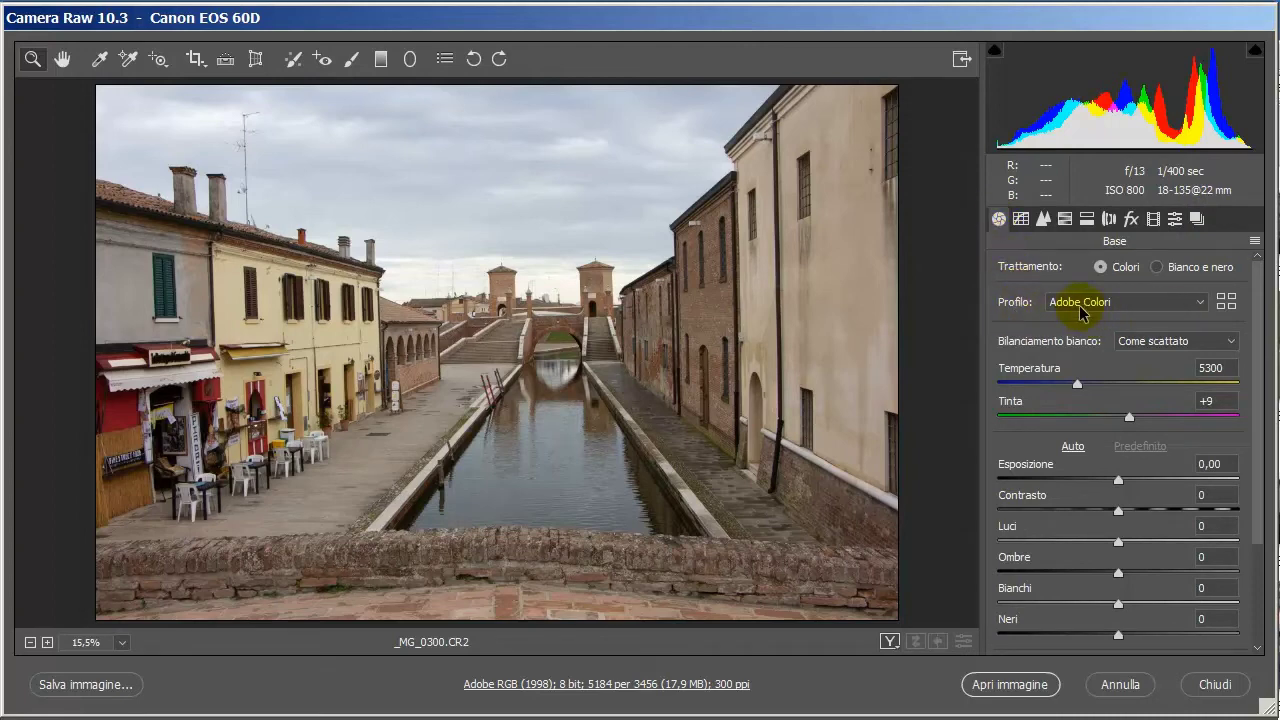
left_click(1157, 268)
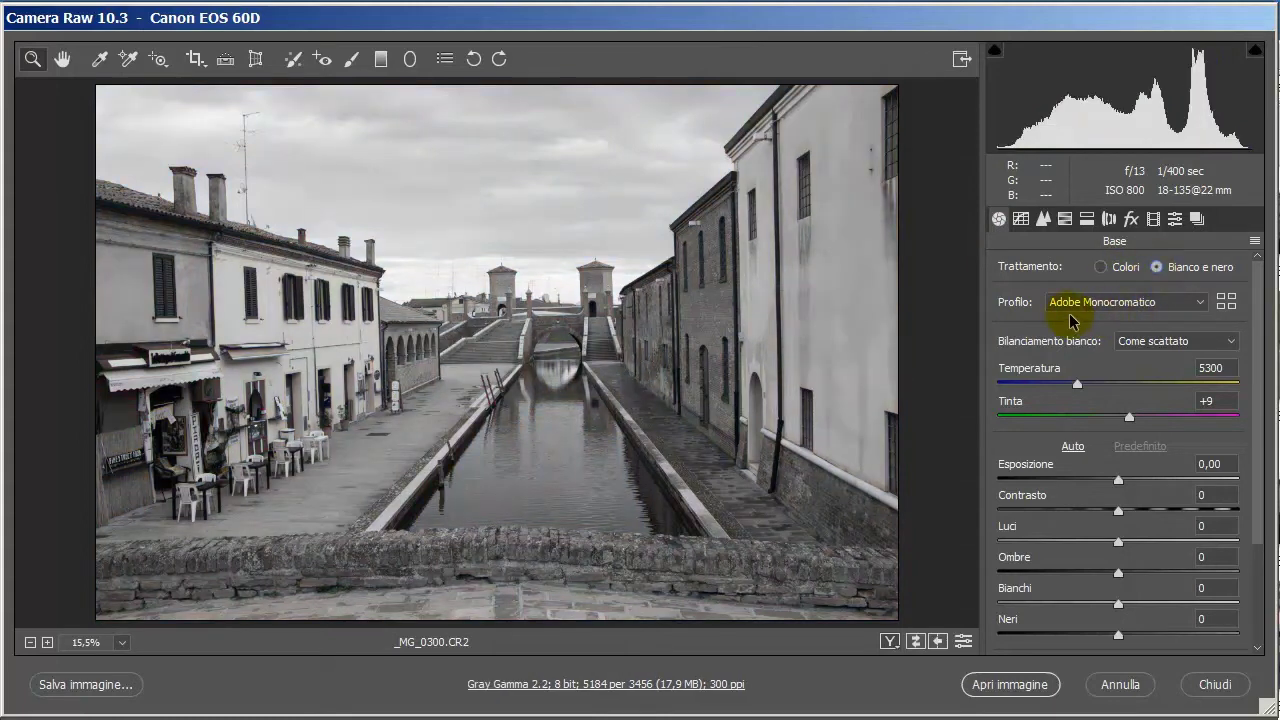
left_click(1100, 267)
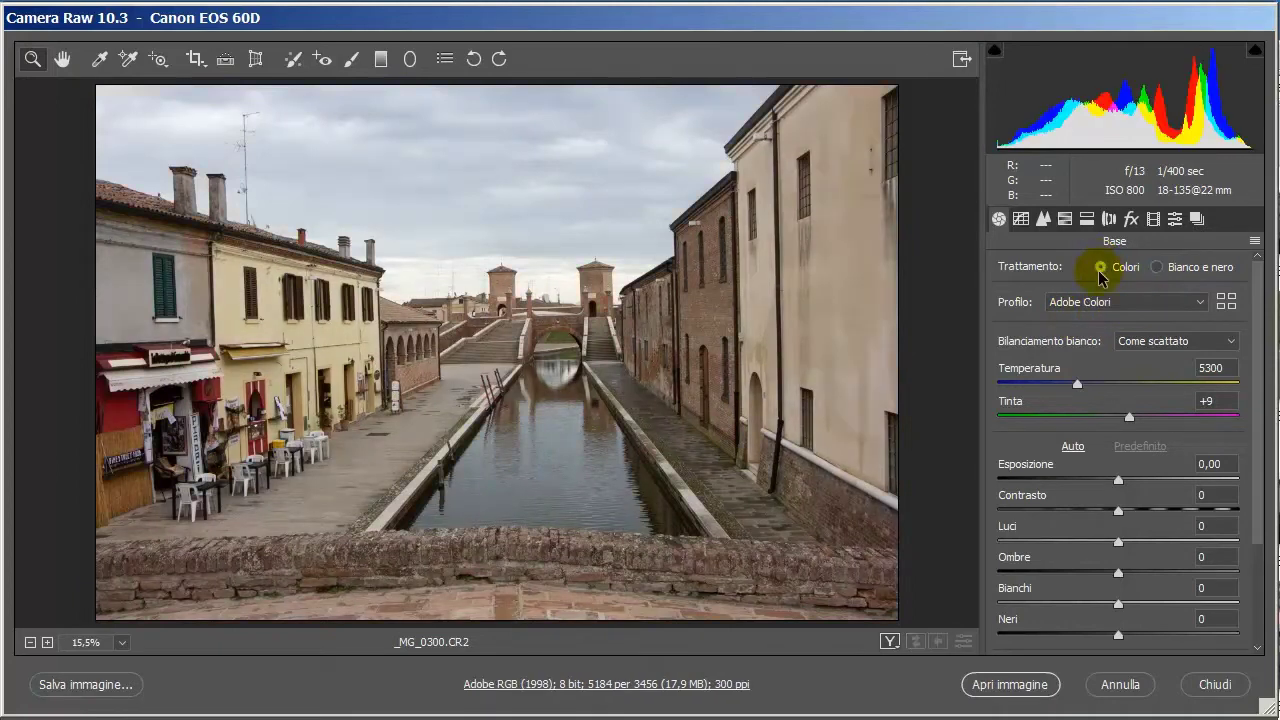
left_click(1201, 303)
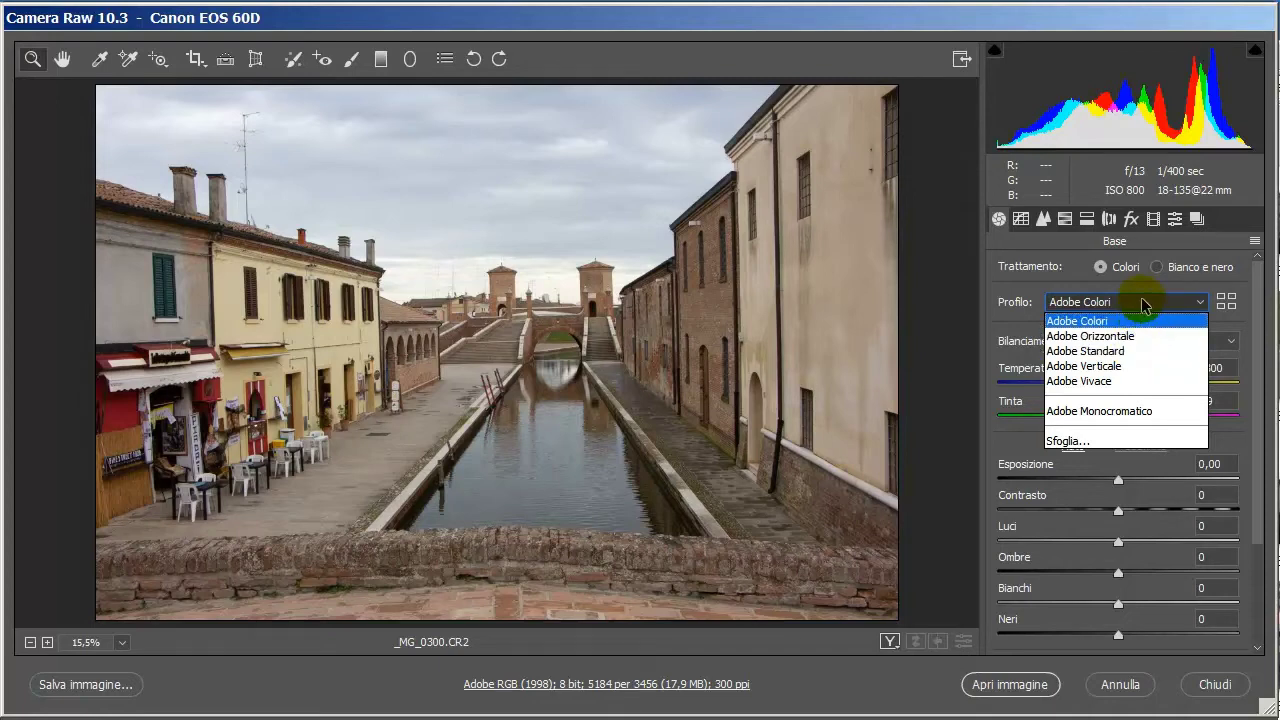
left_click(1142, 302)
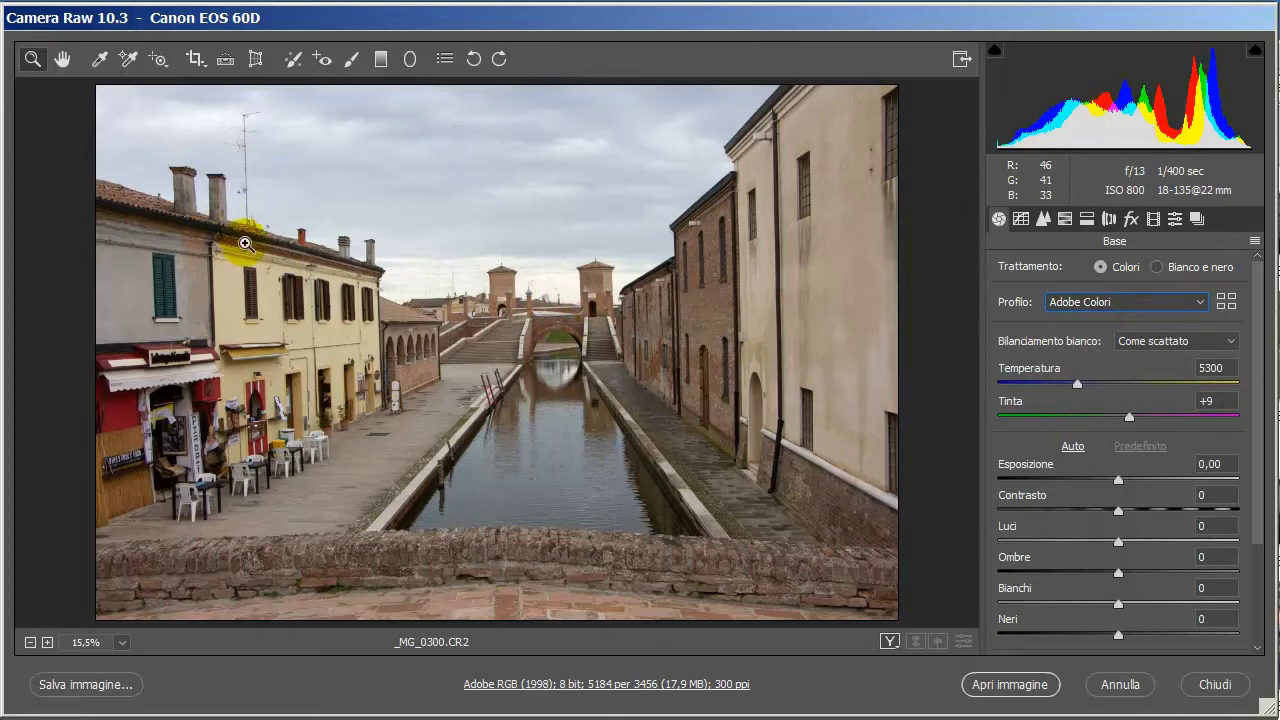
left_click(1203, 303)
left_click(1203, 303)
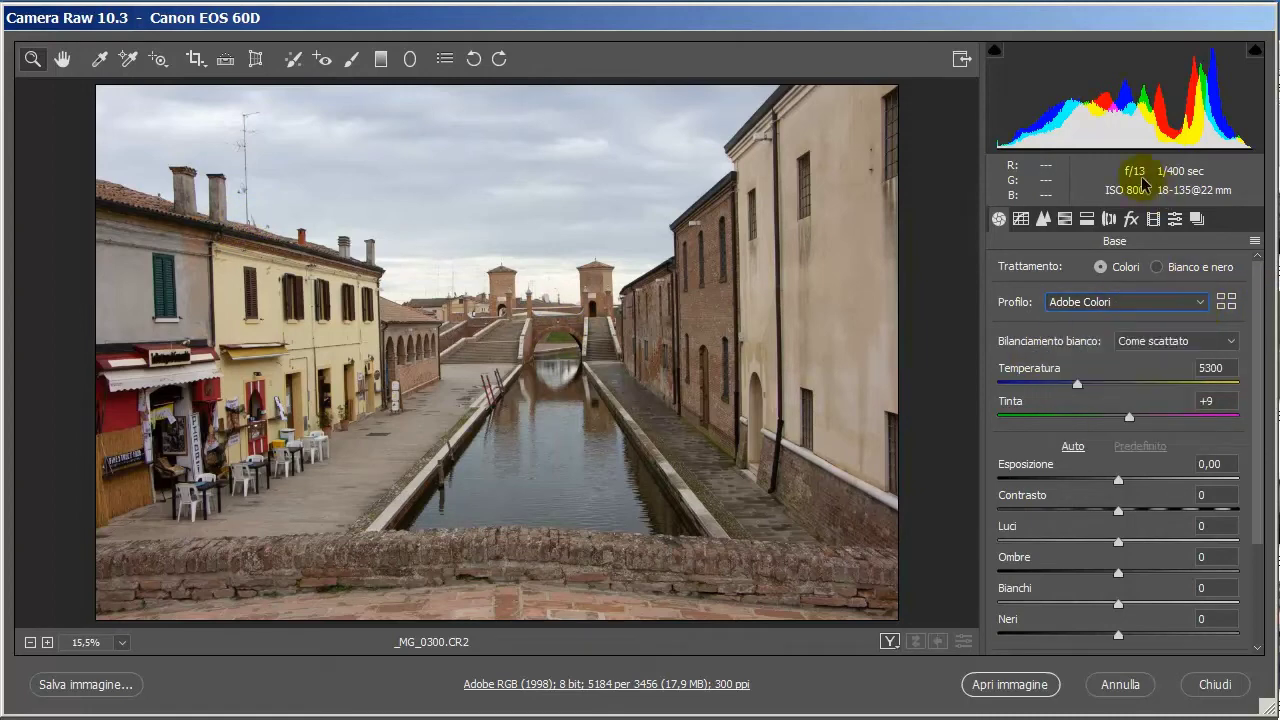
Cancel the canal photo's raw edit and apply Filtro Camera Raw to labbra.jpg.
left_click(1125, 688)
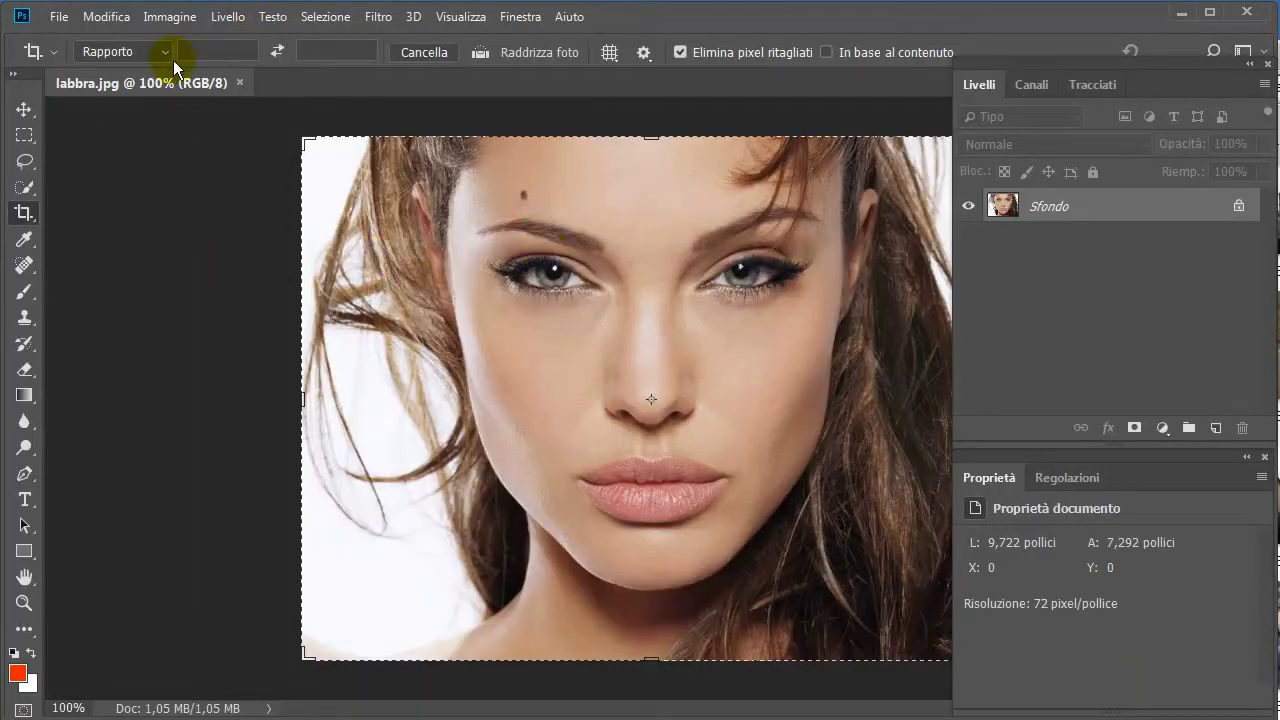
left_click(378, 17)
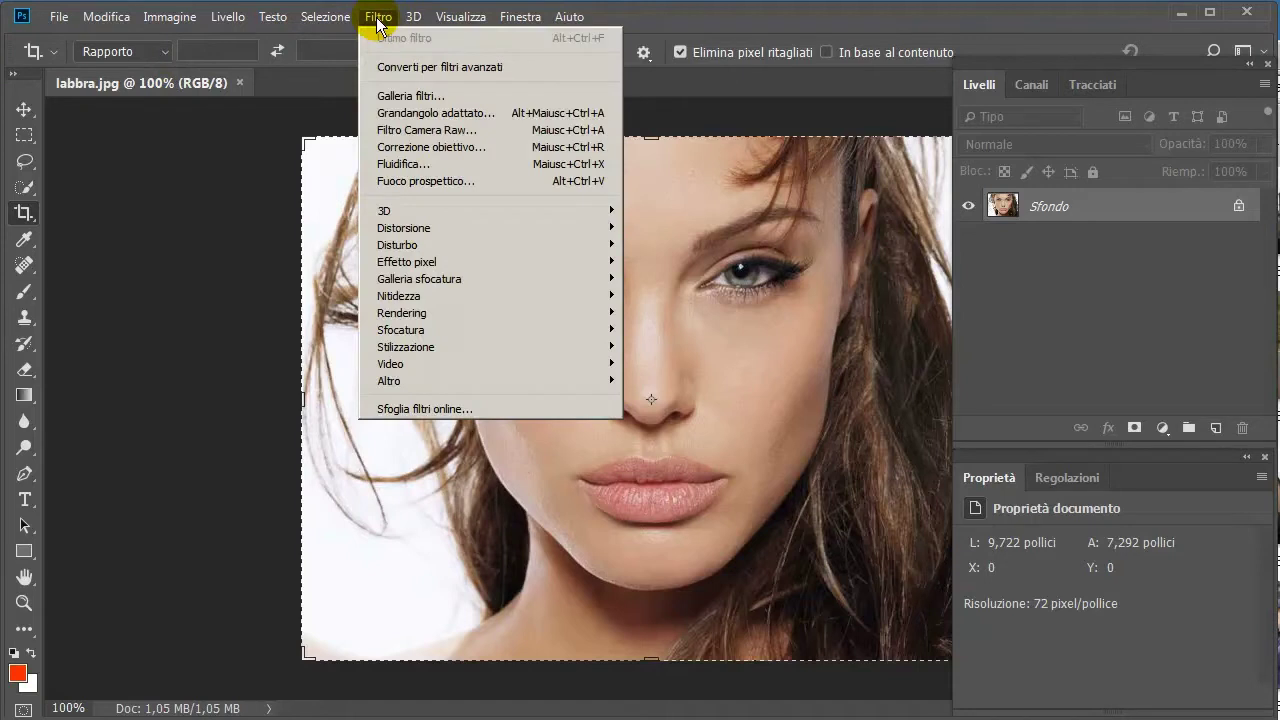
left_click(428, 132)
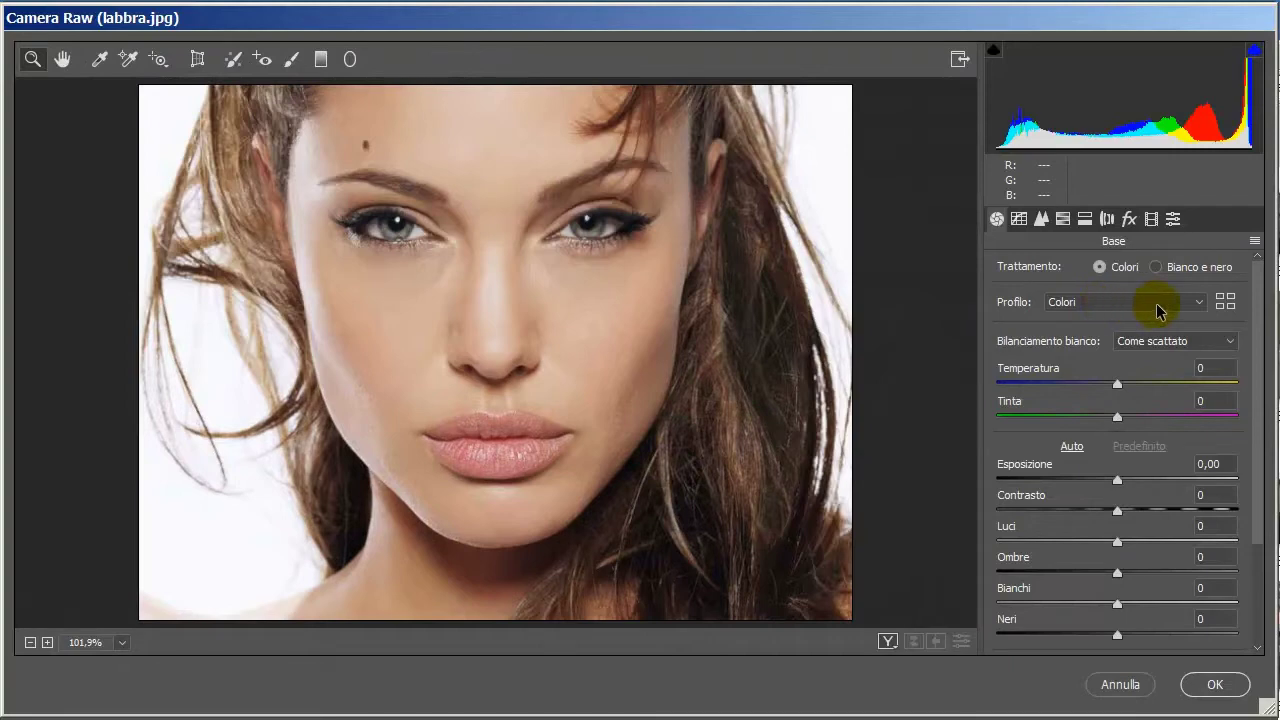
Keep the Colori profile and bring up the full Browser profili for labbra.jpg.
left_click(1200, 303)
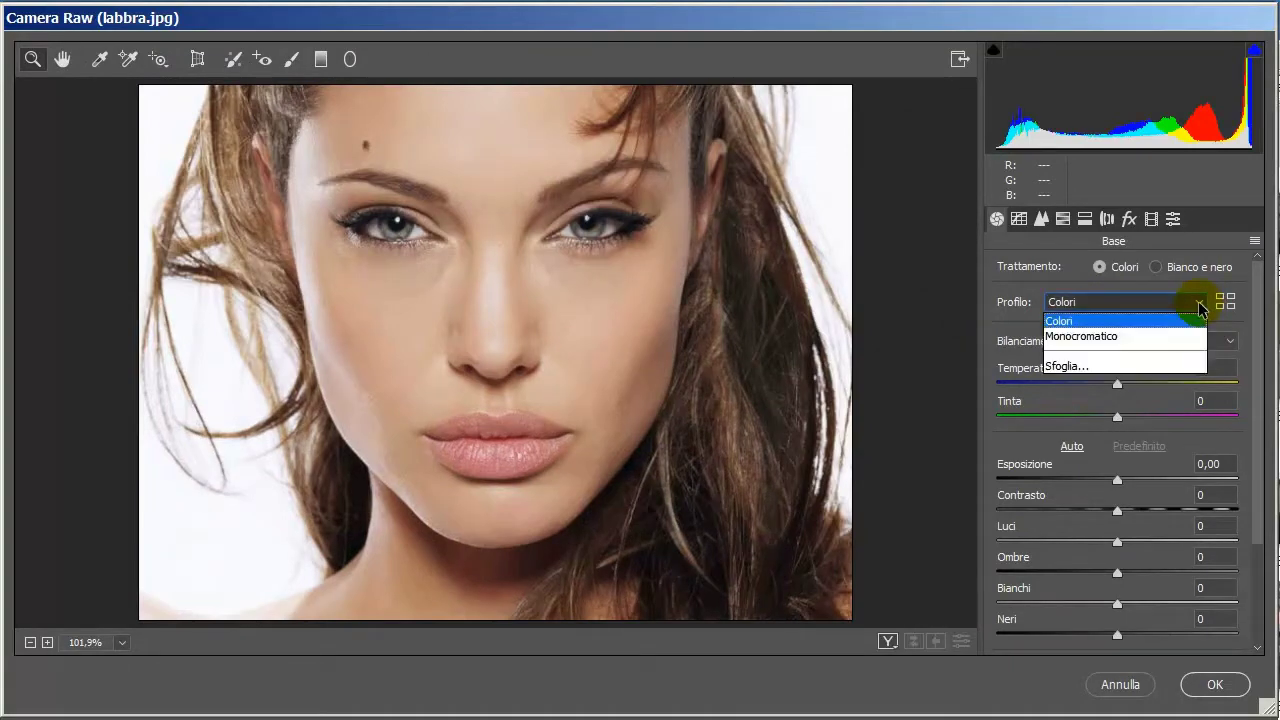
left_click(1079, 322)
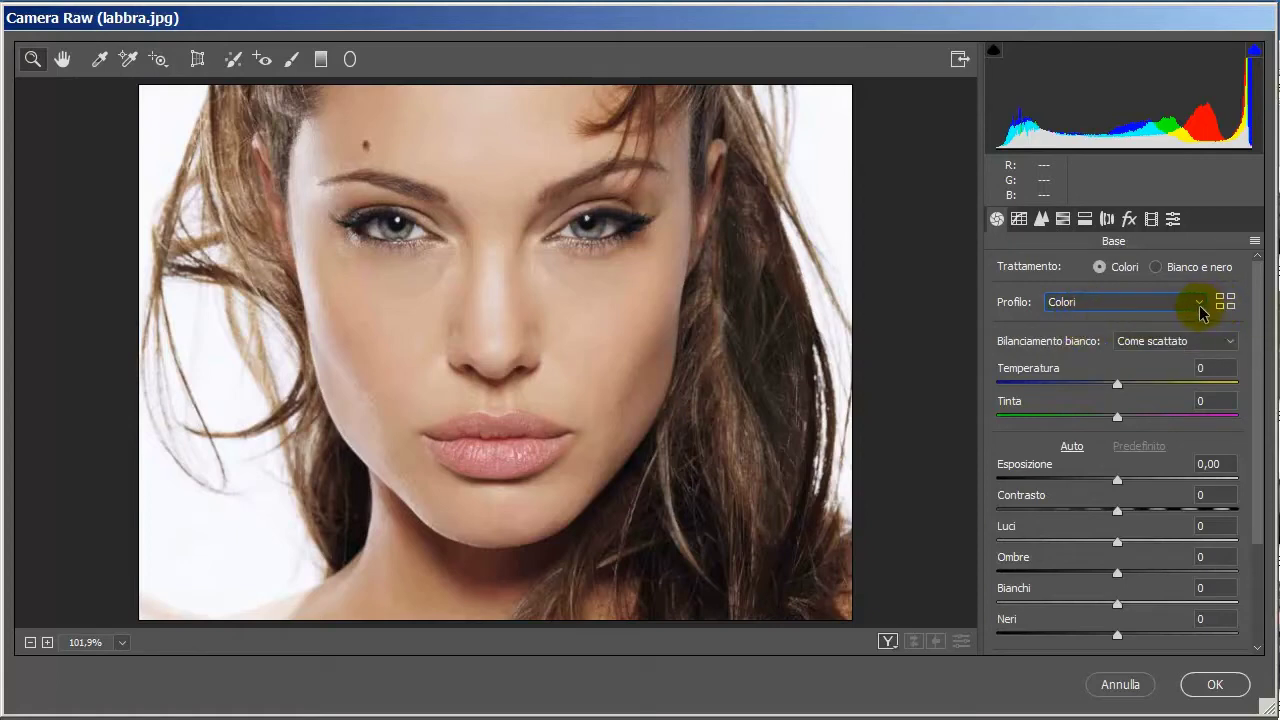
left_click(1195, 303)
left_click(1060, 366)
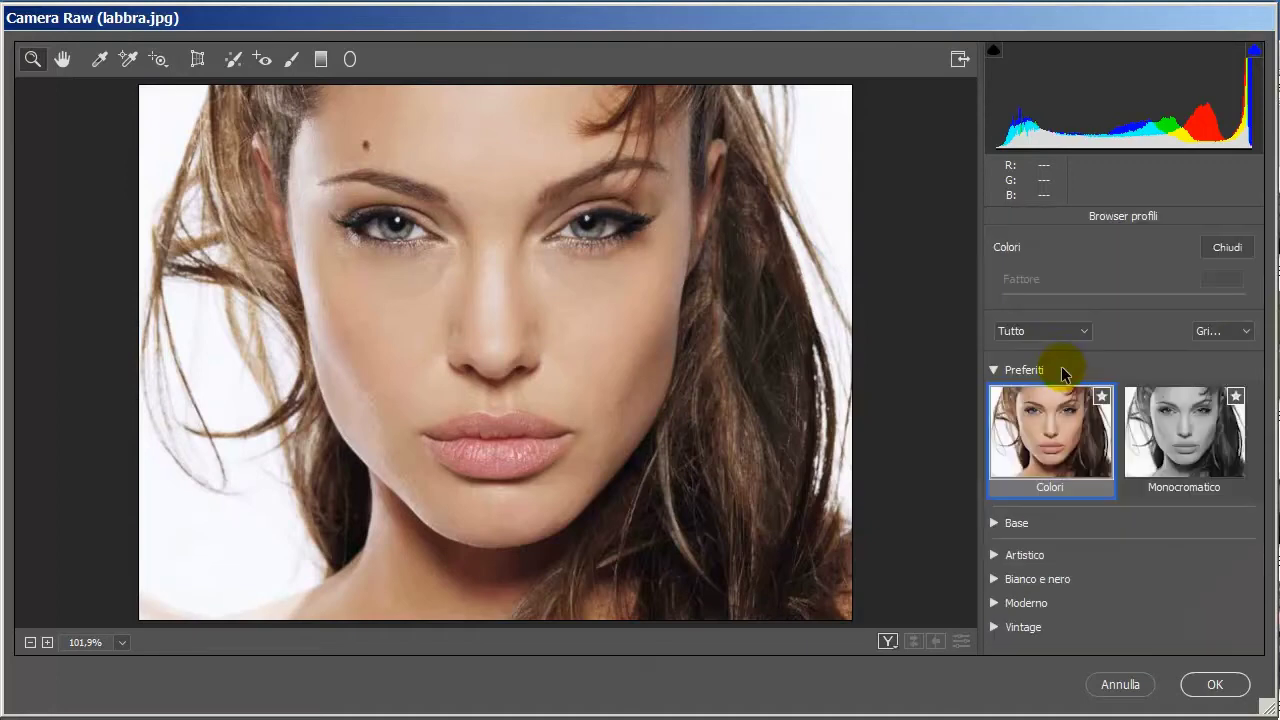
Collapse favourites and peek at the Artistico, Bianco e nero and Moderno profile groups.
left_click(994, 370)
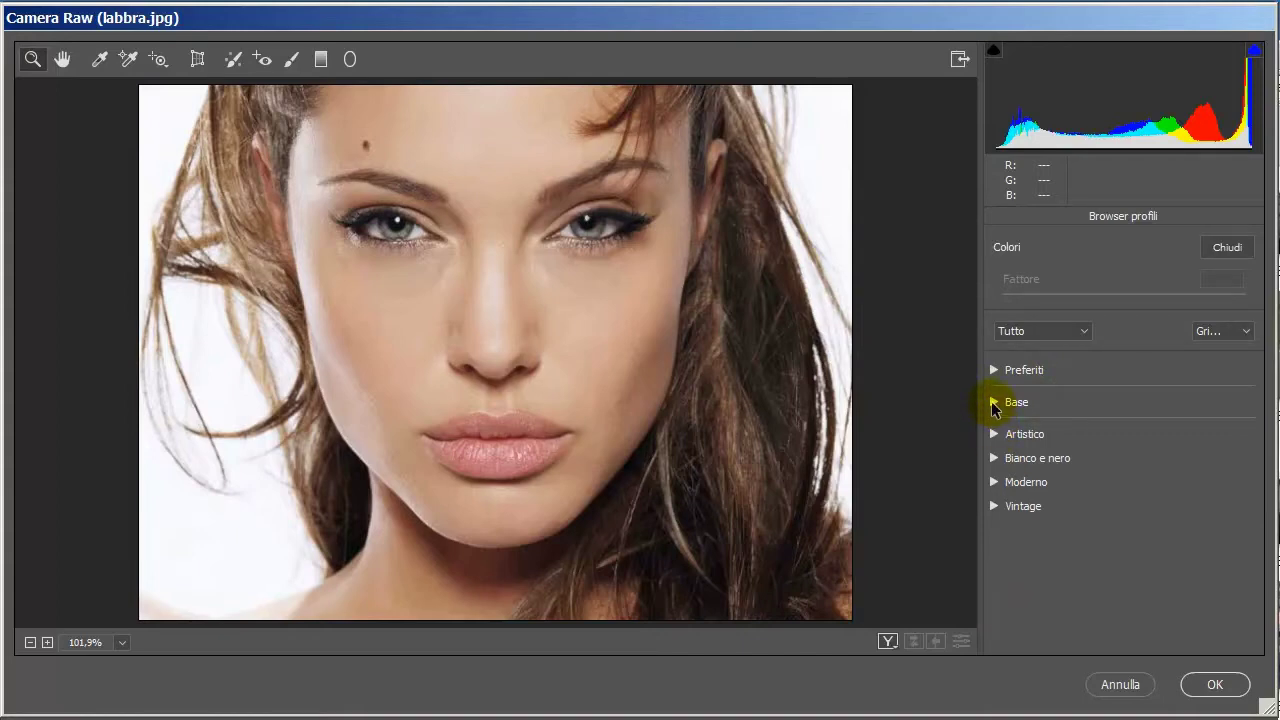
left_click(994, 434)
left_click(994, 434)
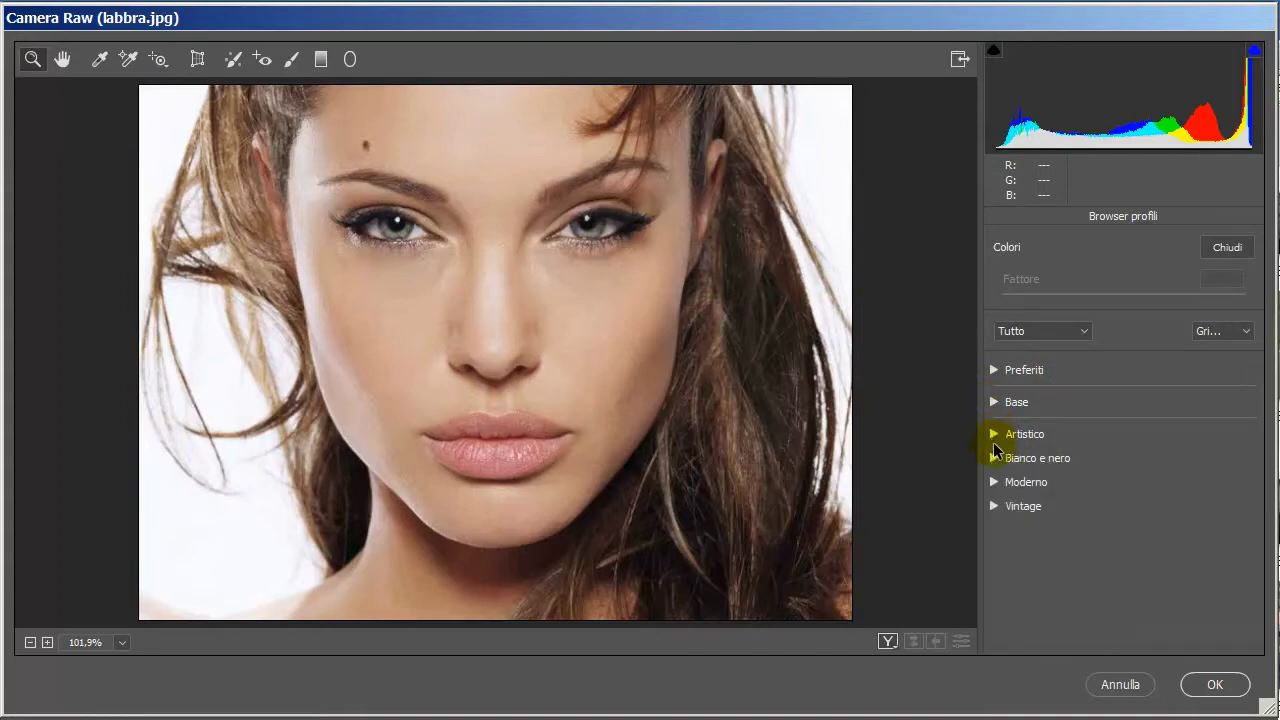
left_click(994, 459)
left_click(994, 459)
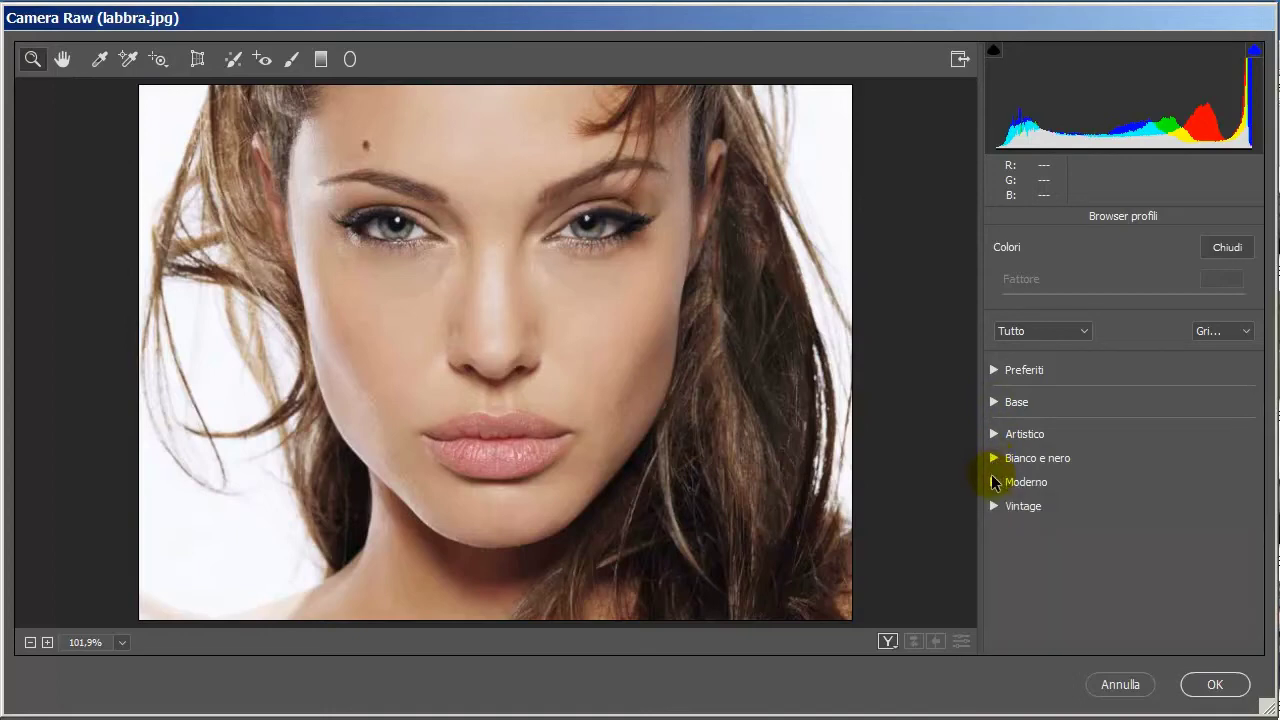
left_click(995, 483)
left_click(995, 483)
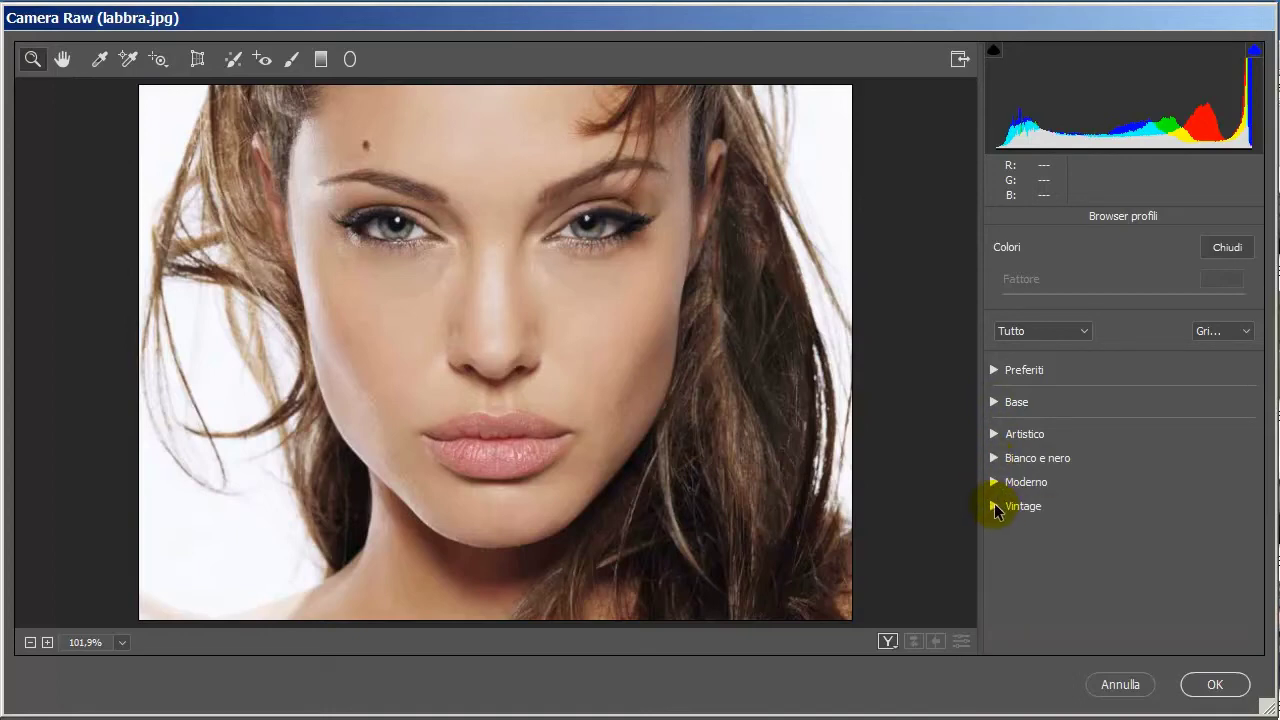
Preview the Vintage and Artistico thumbnails, then cancel the filter leaving labbra.jpg unchanged.
left_click(995, 507)
left_click(995, 507)
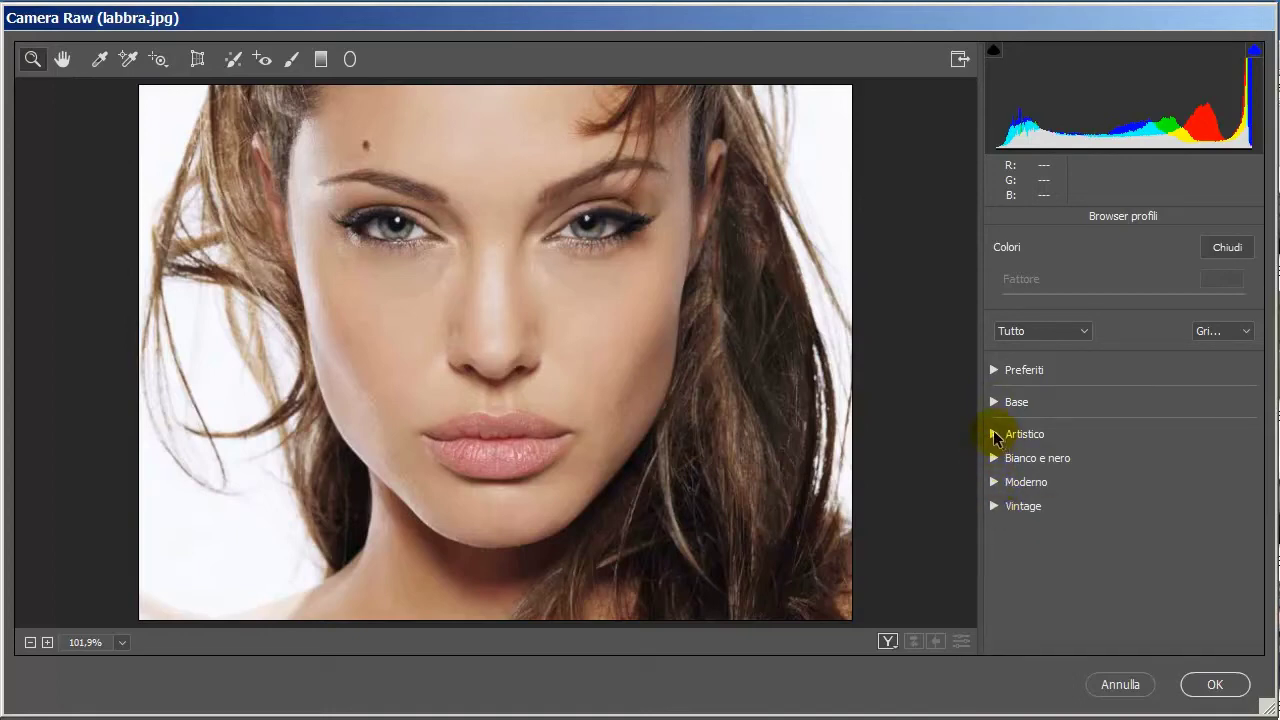
left_click(995, 434)
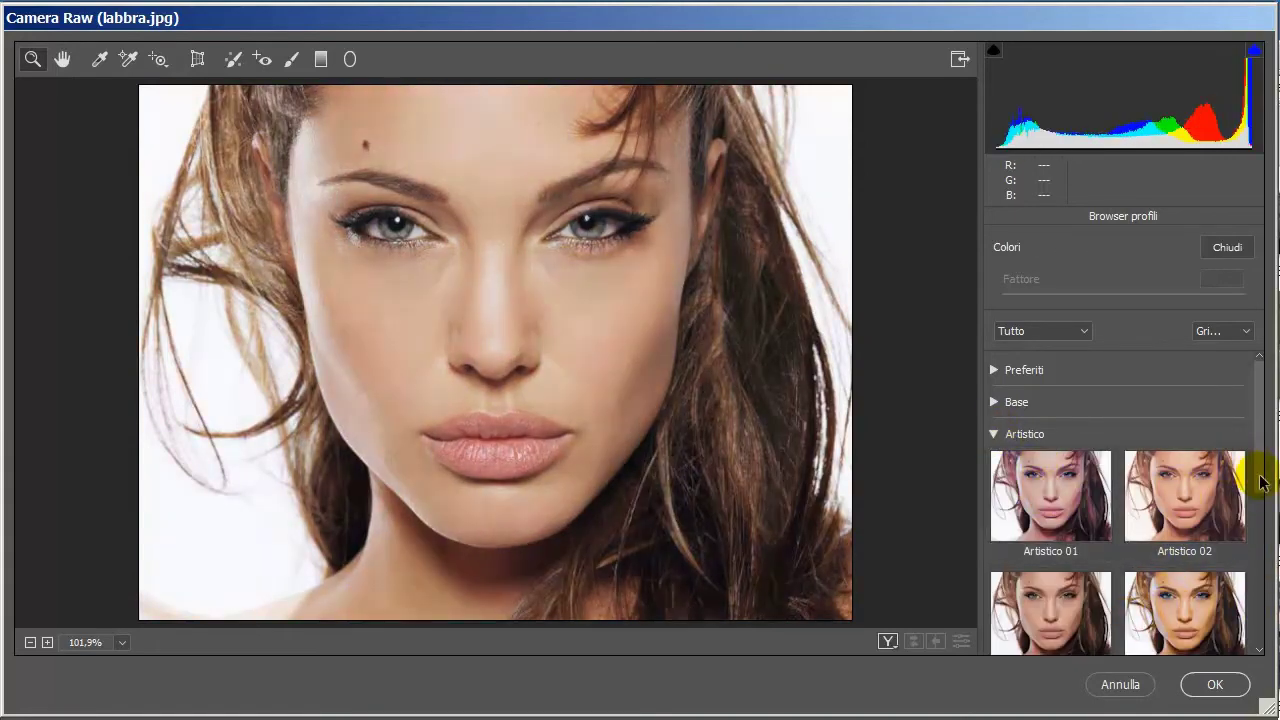
left_click_drag(1262, 483, 1262, 586)
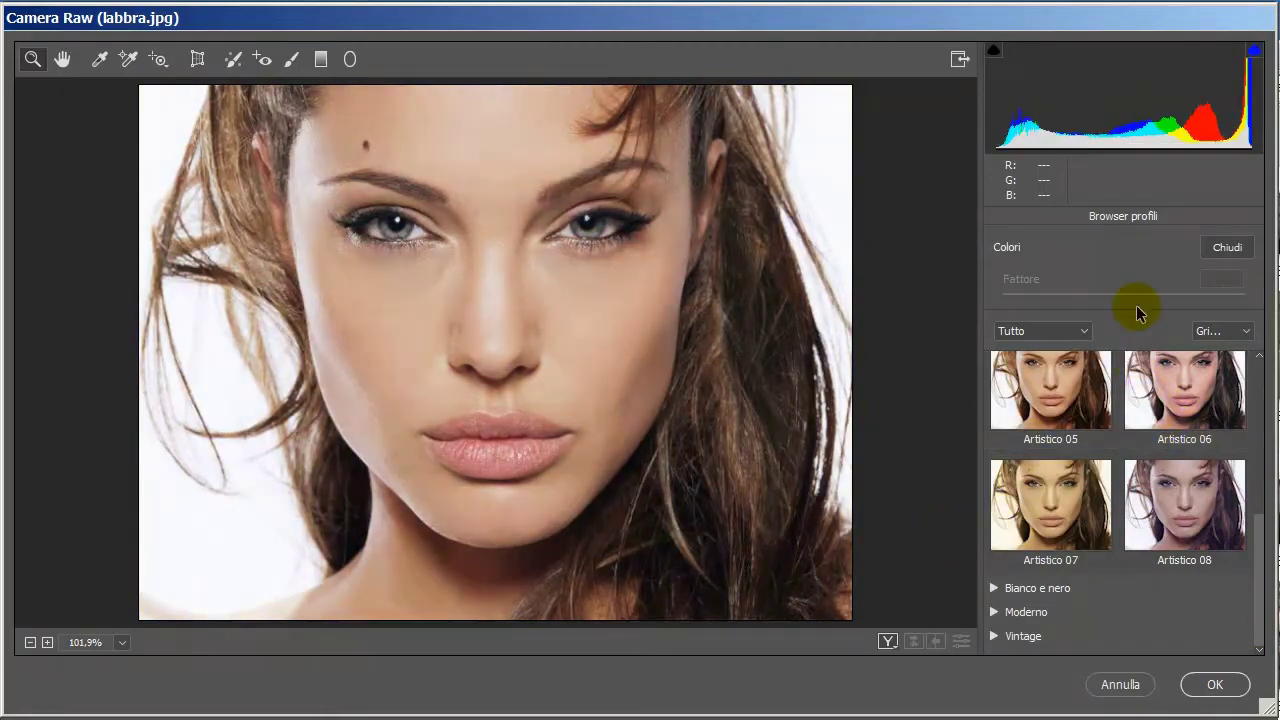
left_click(1128, 685)
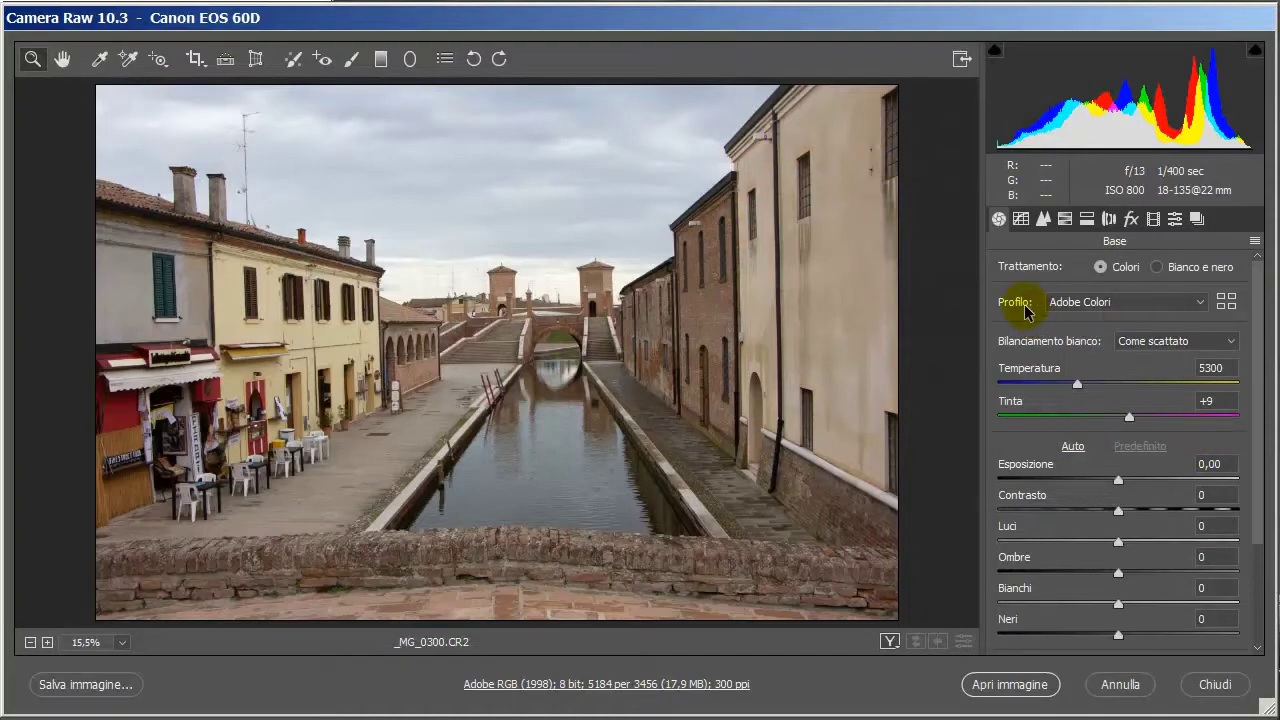
Keep Adobe Colori on the canal photo and bring up its profile browser.
left_click(1201, 304)
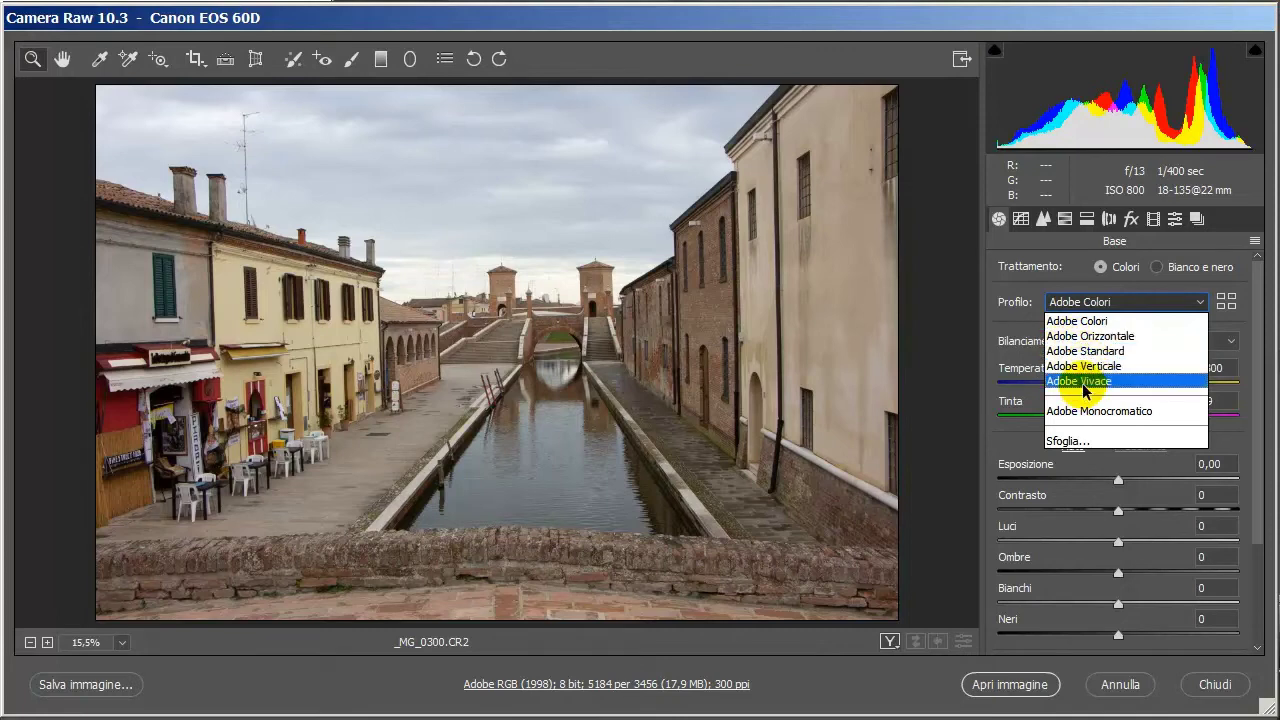
left_click(1077, 322)
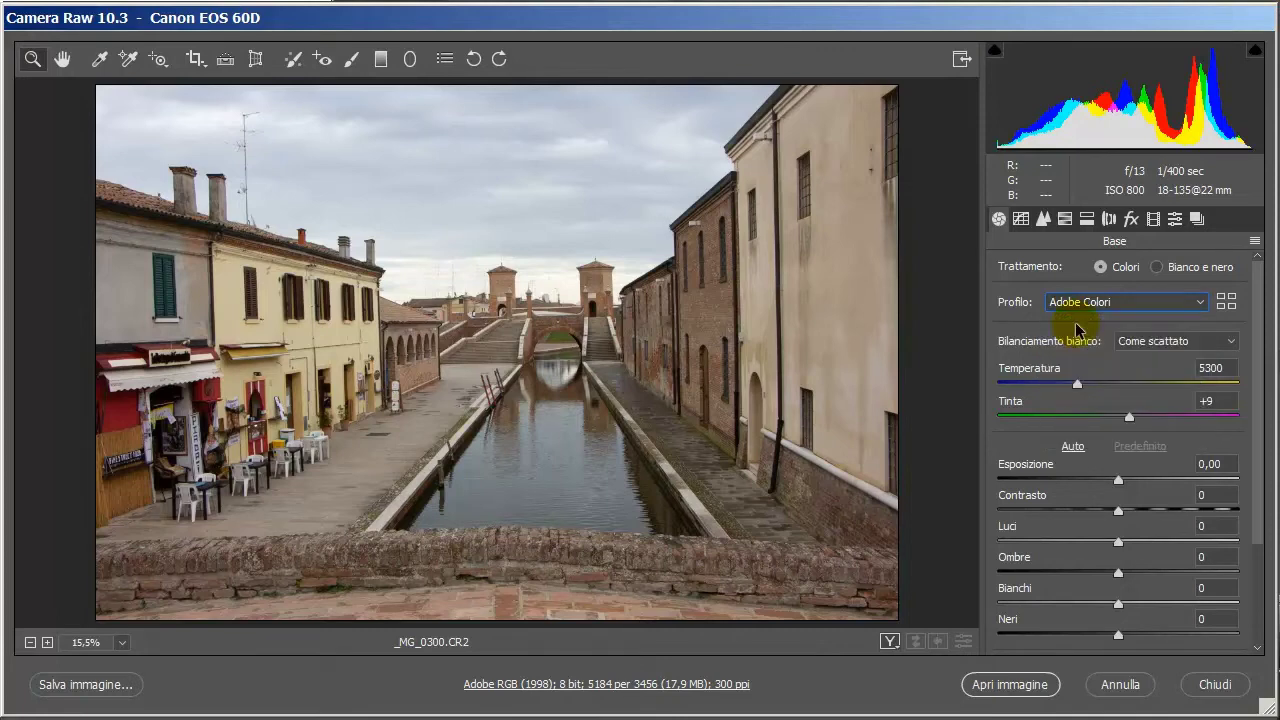
left_click(1227, 302)
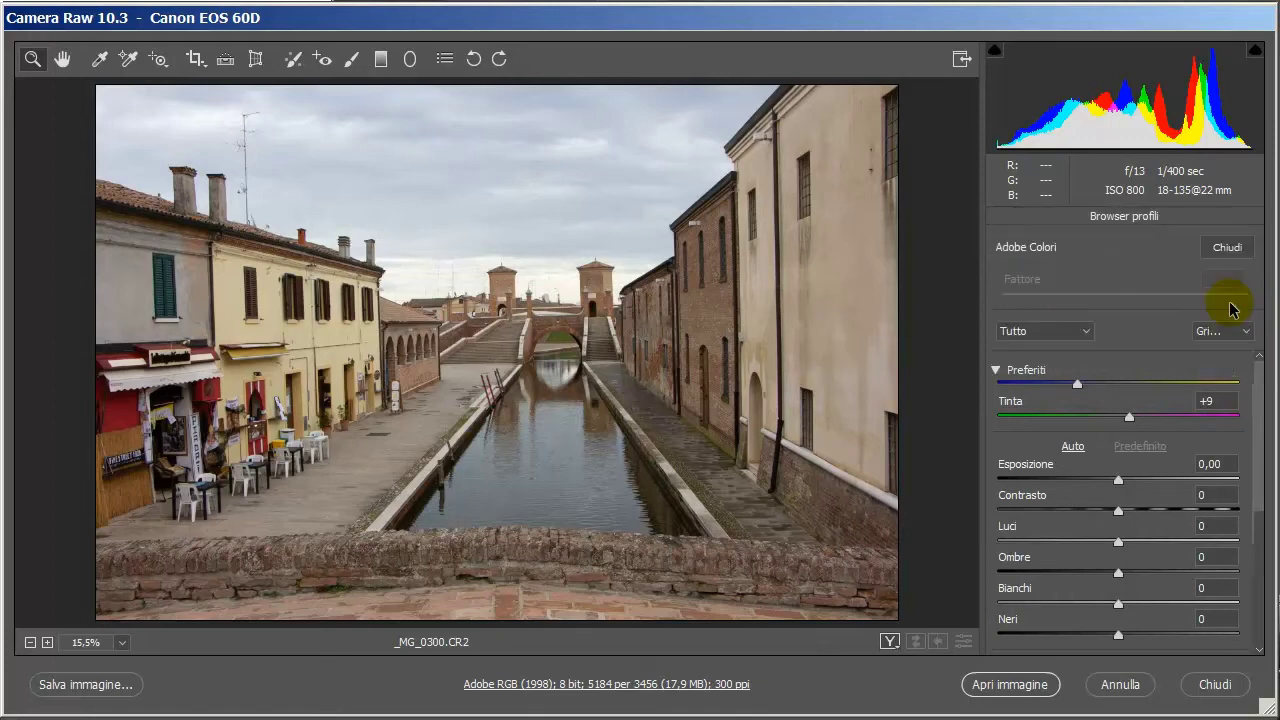
Collapse Preferiti and scroll through the Artistico 01–08 thumbnails on the canal photo.
left_click(997, 372)
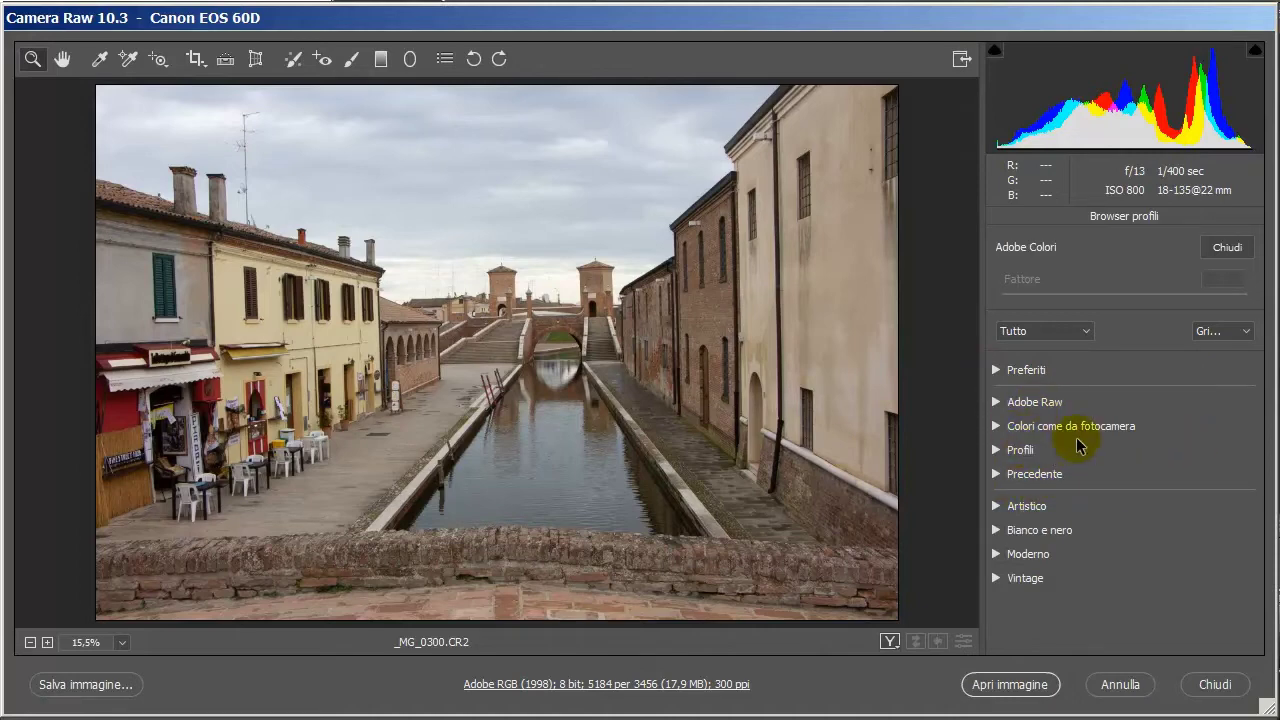
left_click(995, 506)
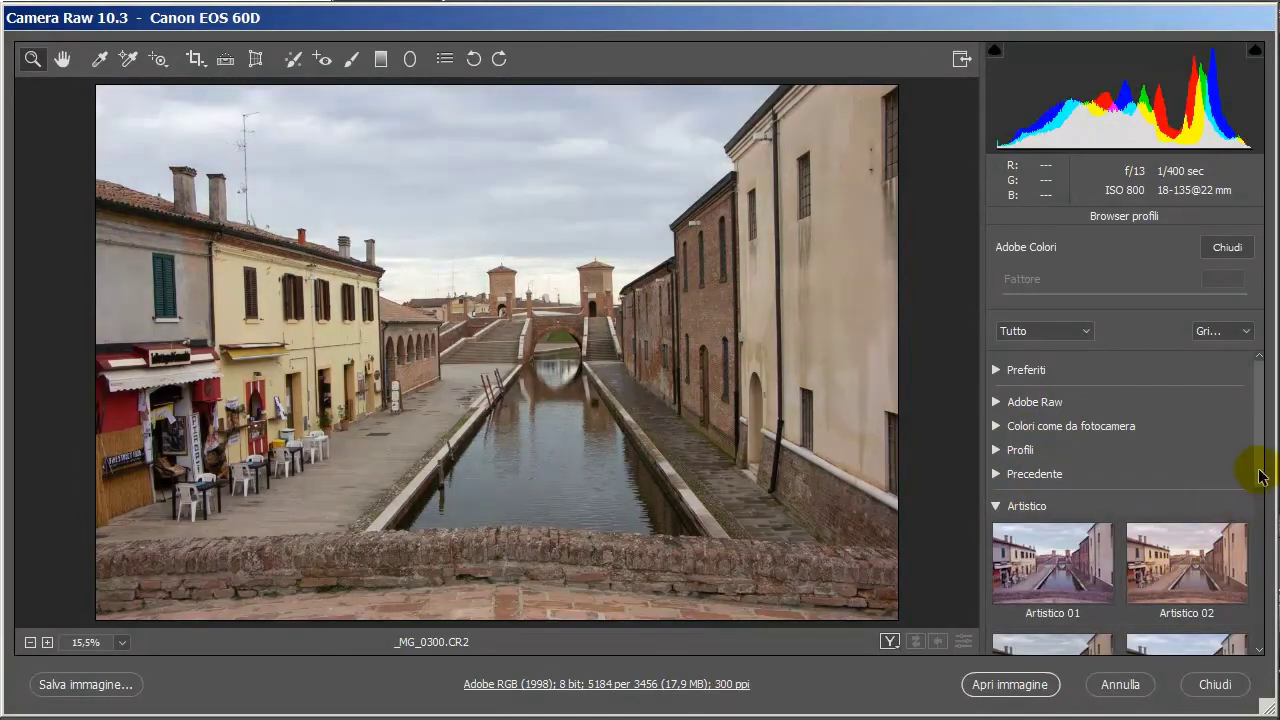
left_click_drag(1258, 476, 1253, 550)
scroll(1253, 550, "down", 1)
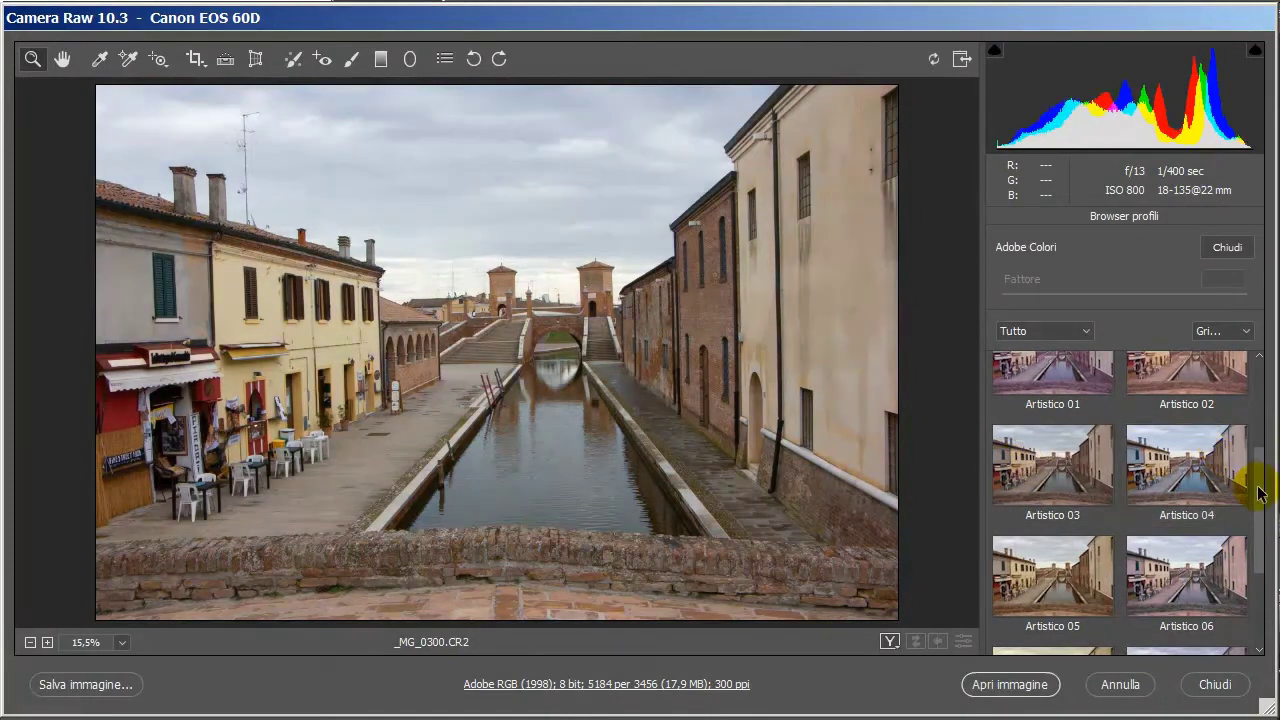
mouse_move(1262, 495)
left_mouse_down()
mouse_move(1266, 450)
mouse_move(1271, 486)
left_mouse_up()
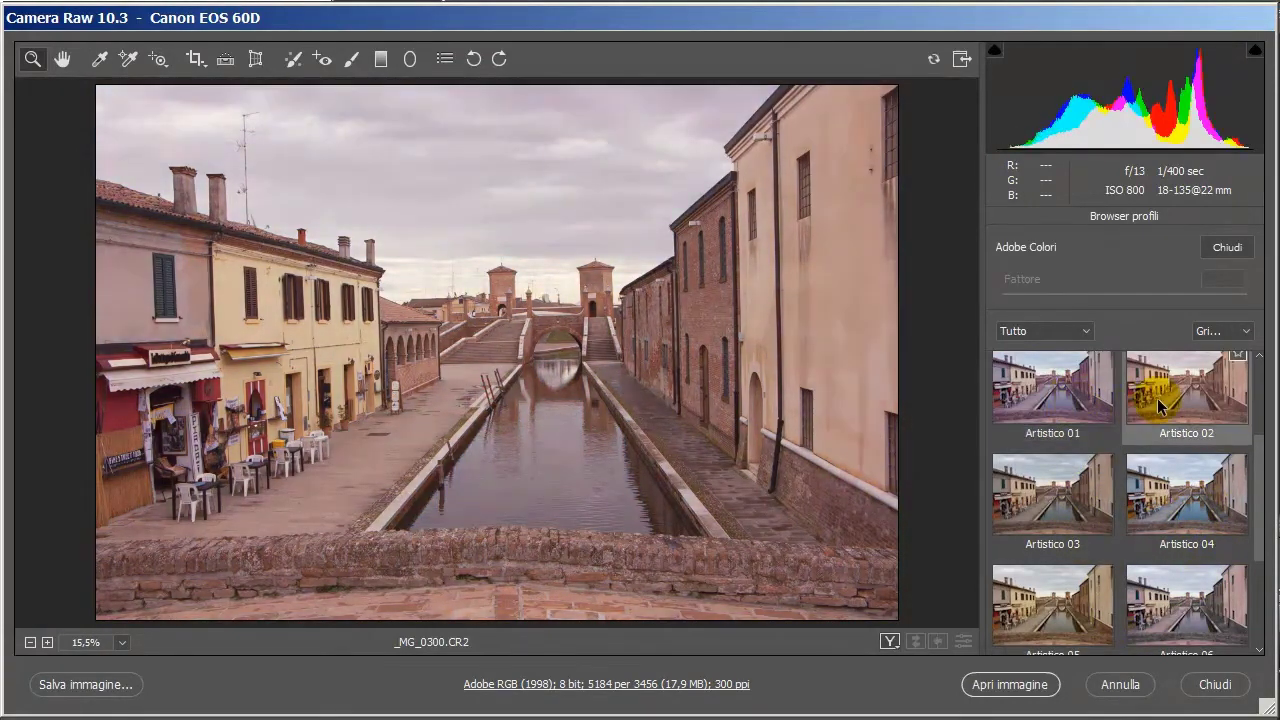
mouse_move(1260, 531)
left_mouse_down()
mouse_move(1260, 598)
mouse_move(1257, 443)
left_mouse_up()
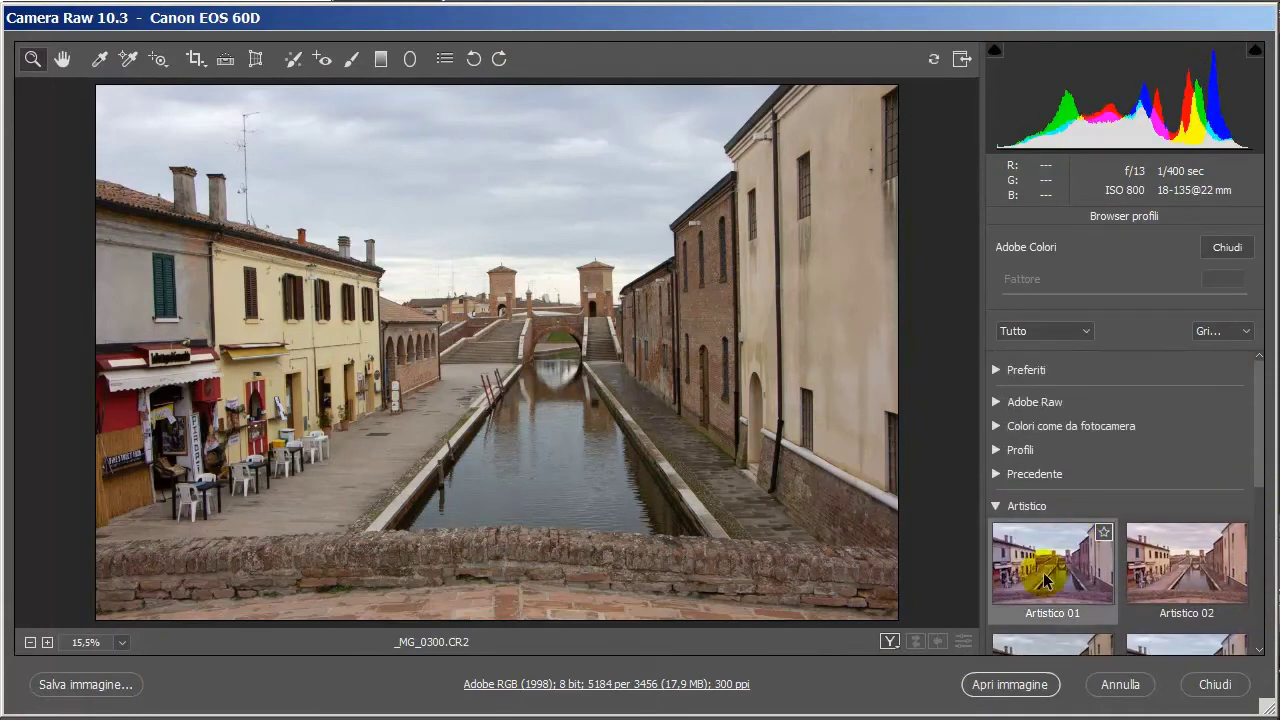
Collapse the Artistico and favourite groups and close the profile browser.
left_click(997, 508)
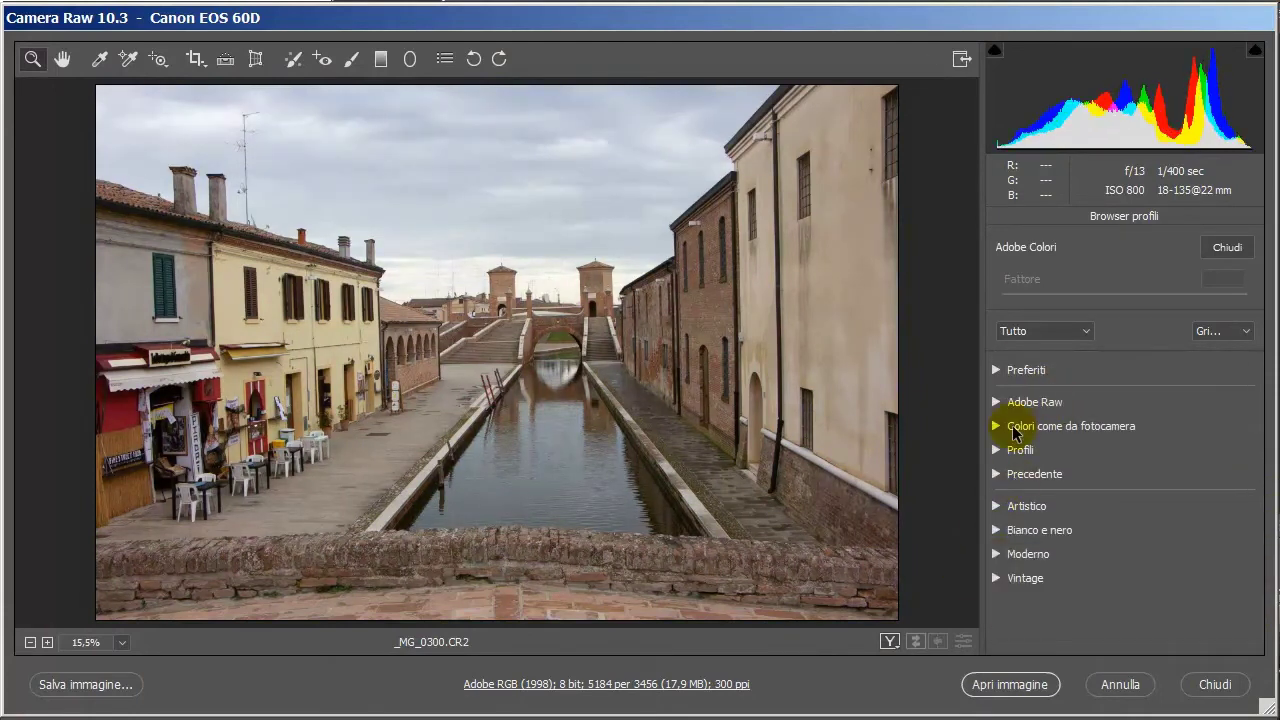
left_click(1224, 247)
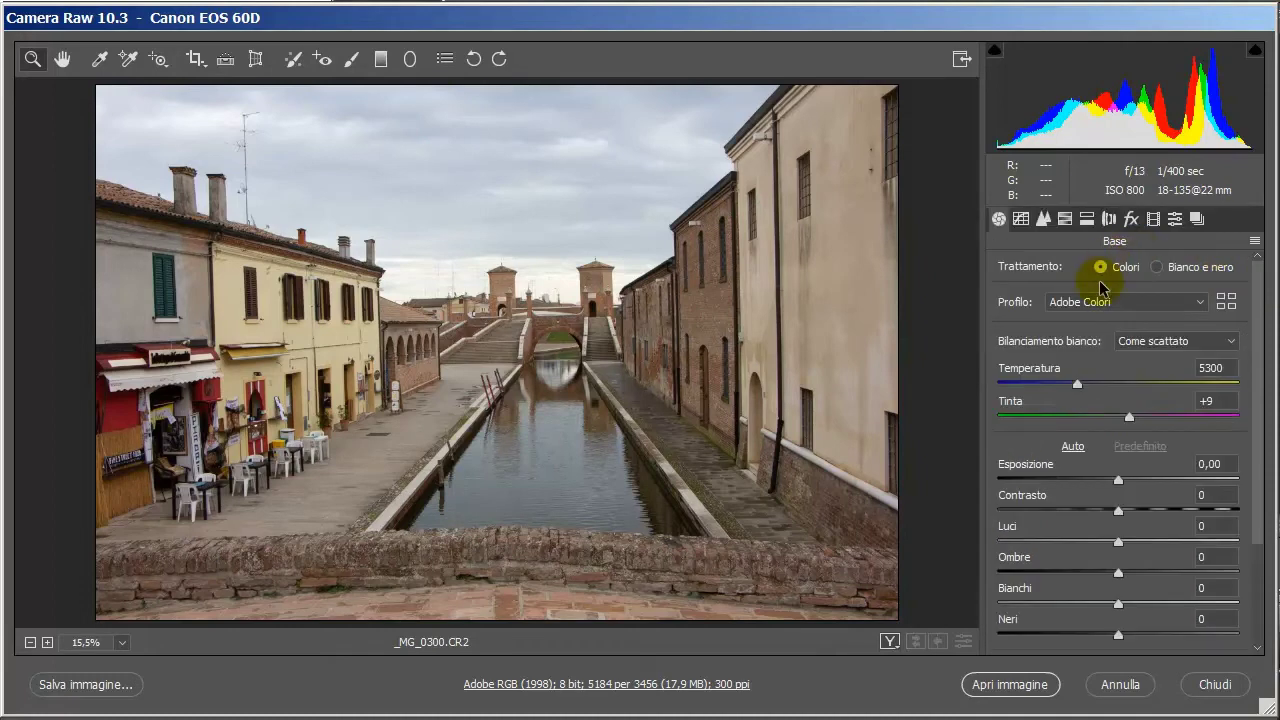
left_click(1234, 308)
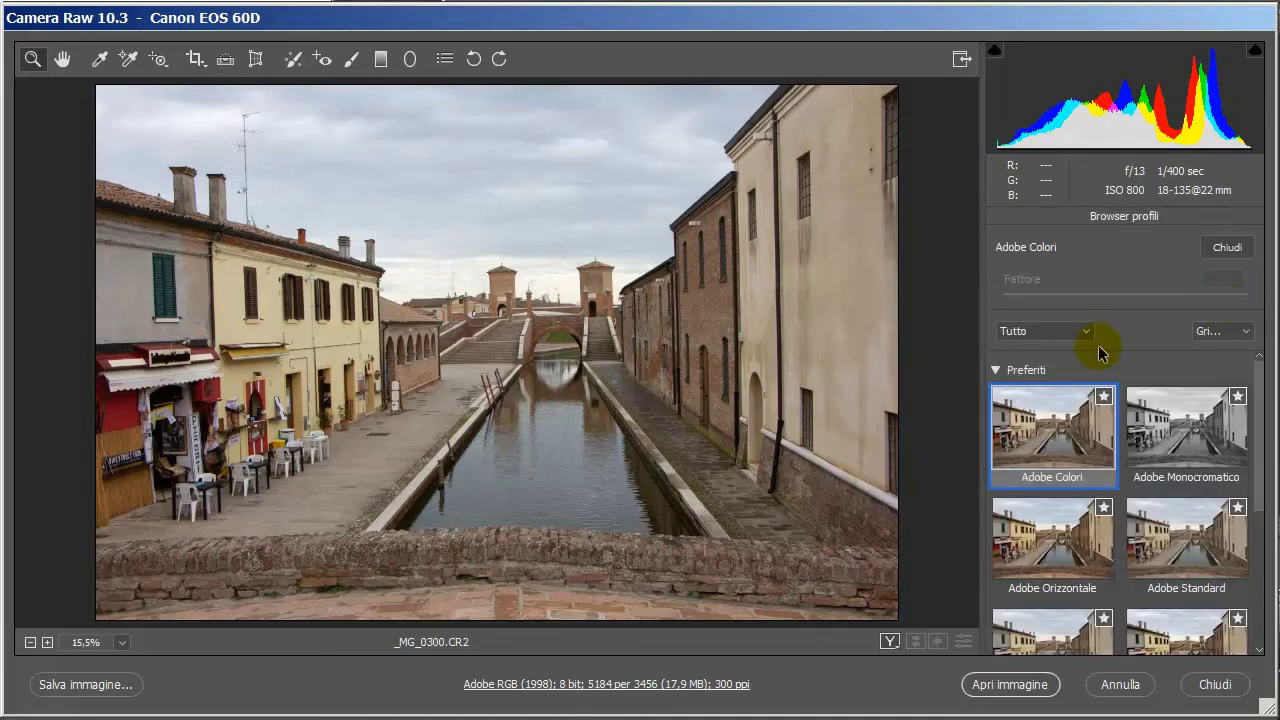
left_click(997, 370)
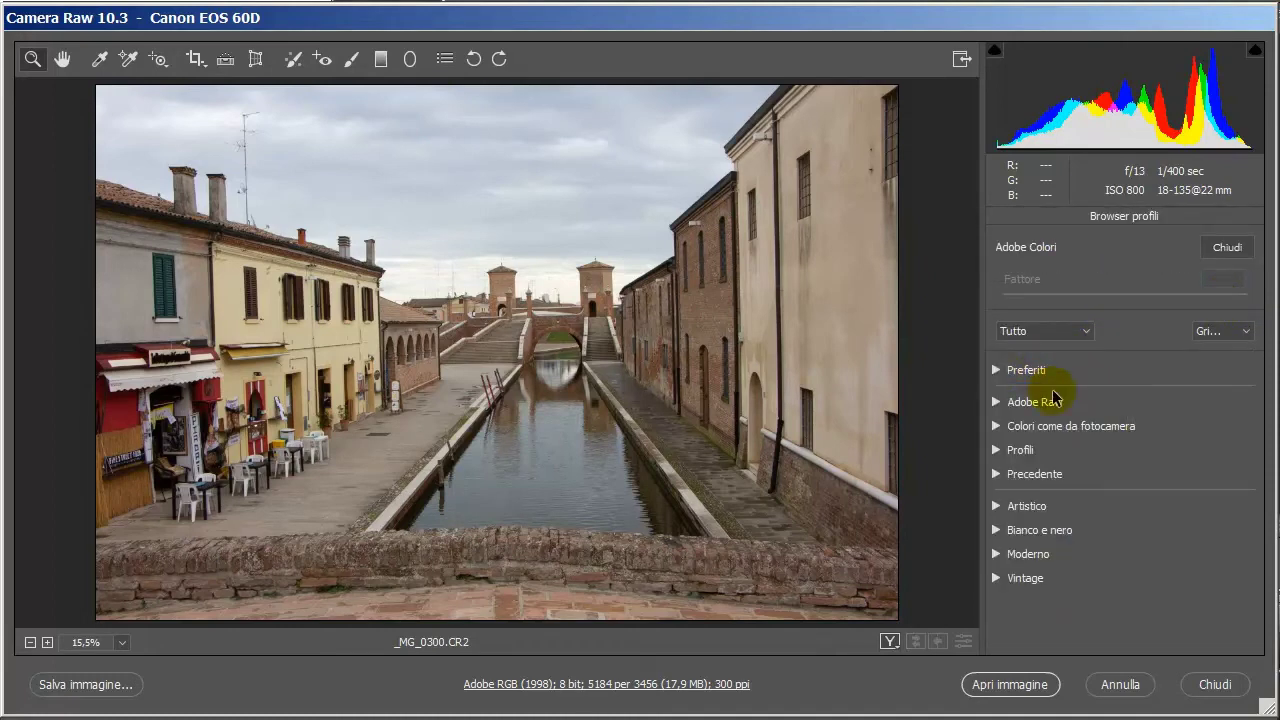
left_click(1212, 250)
Apply the Adobe Verticale profile and reopen the profile browser thumbnails.
left_click(1166, 303)
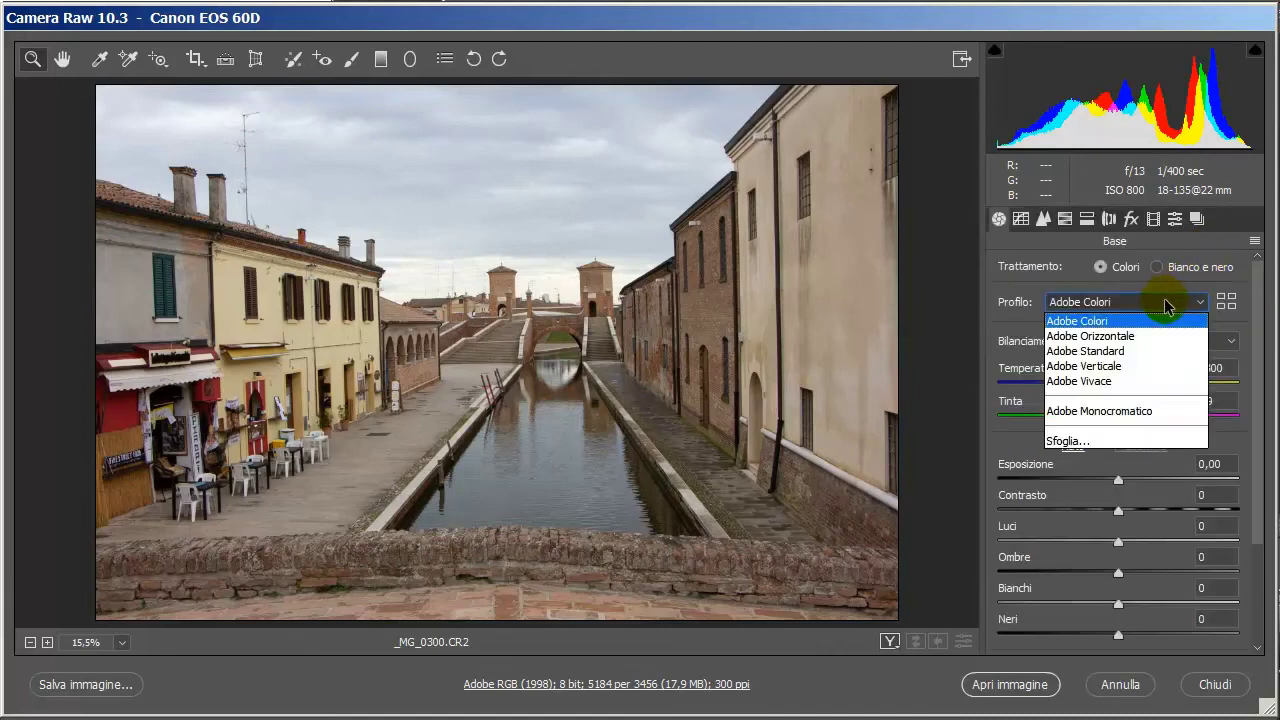
left_click(1113, 366)
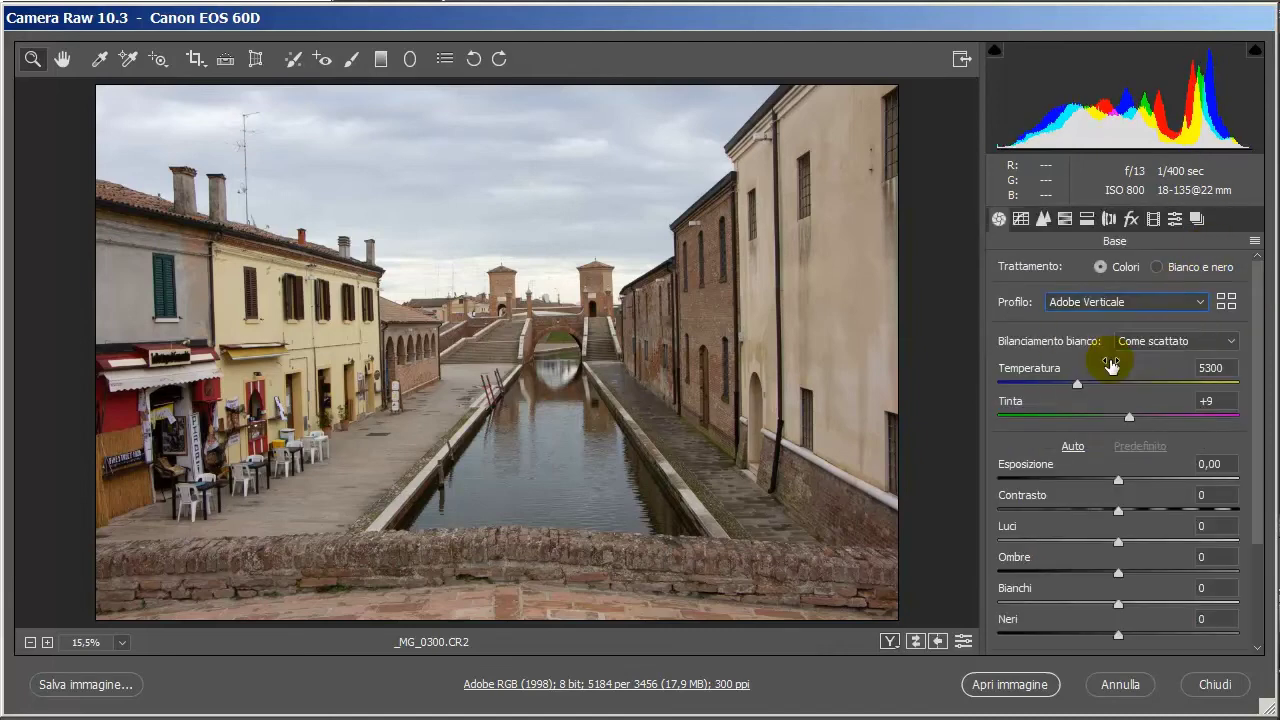
left_click(1226, 302)
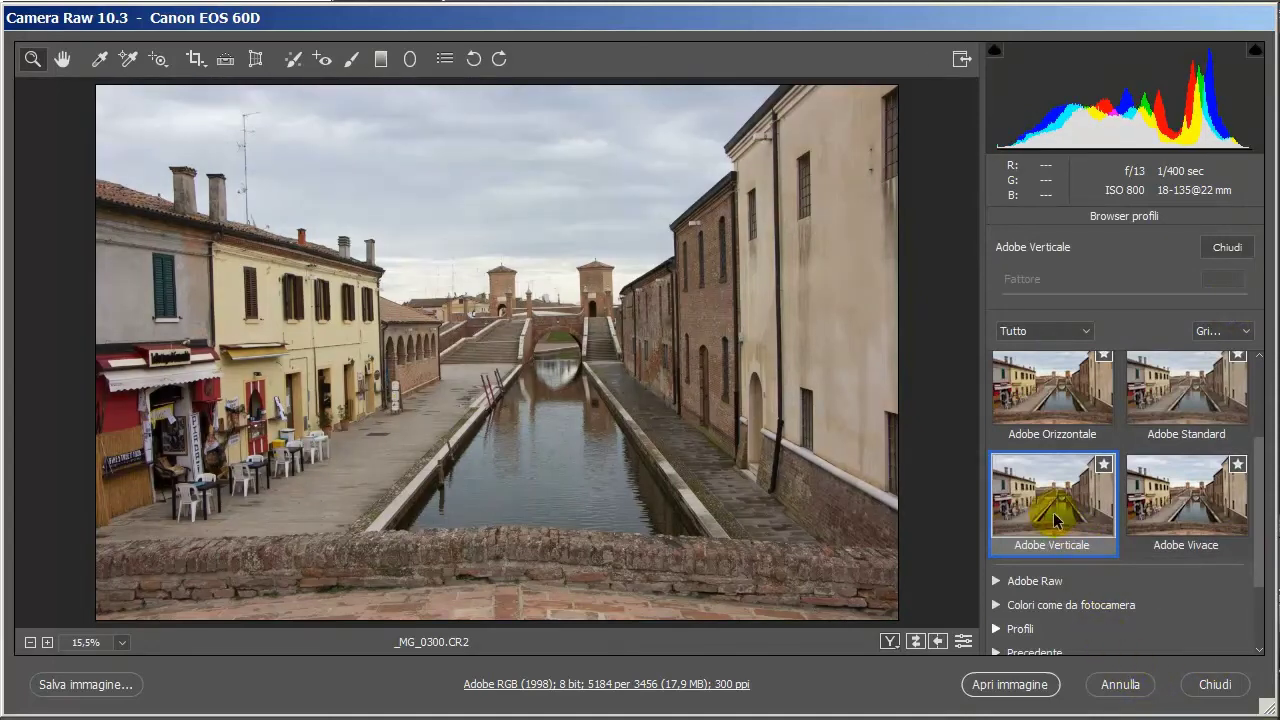
scroll(1085, 512, "up", 3)
scroll(1080, 468, "down", 3)
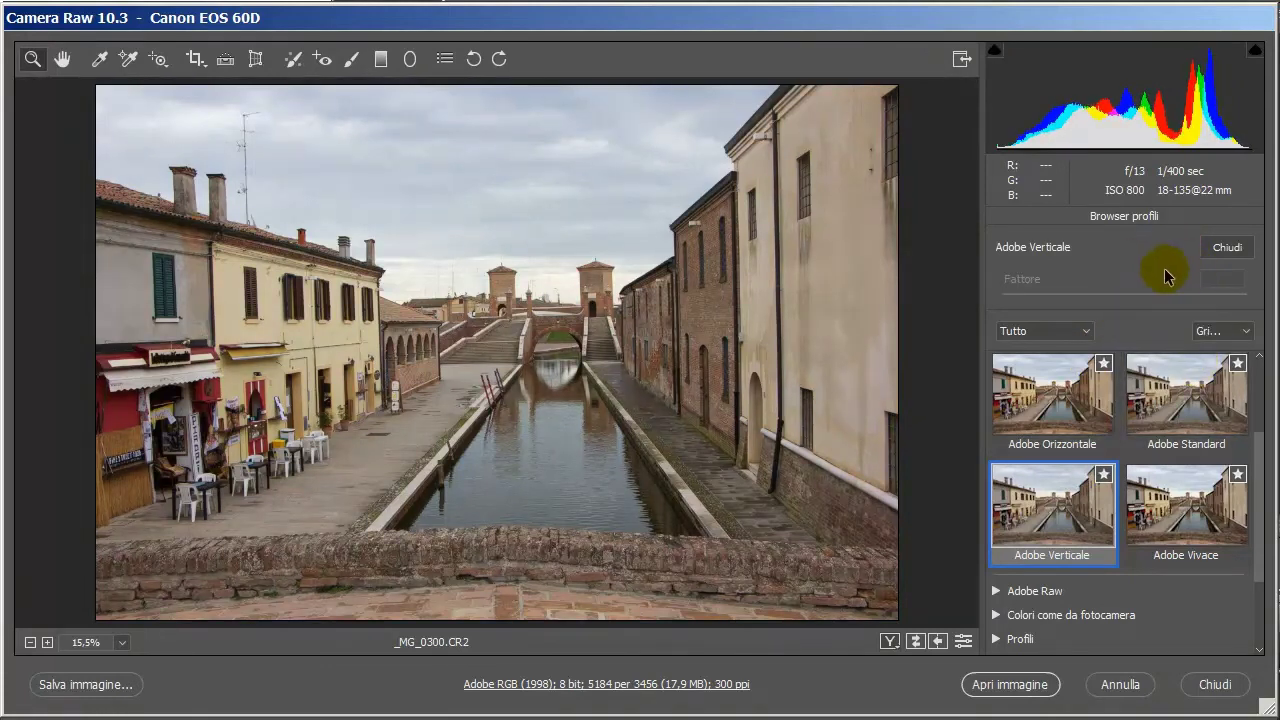
Switch the profile browser view to Elenco, then back to Griglia.
left_click(1245, 333)
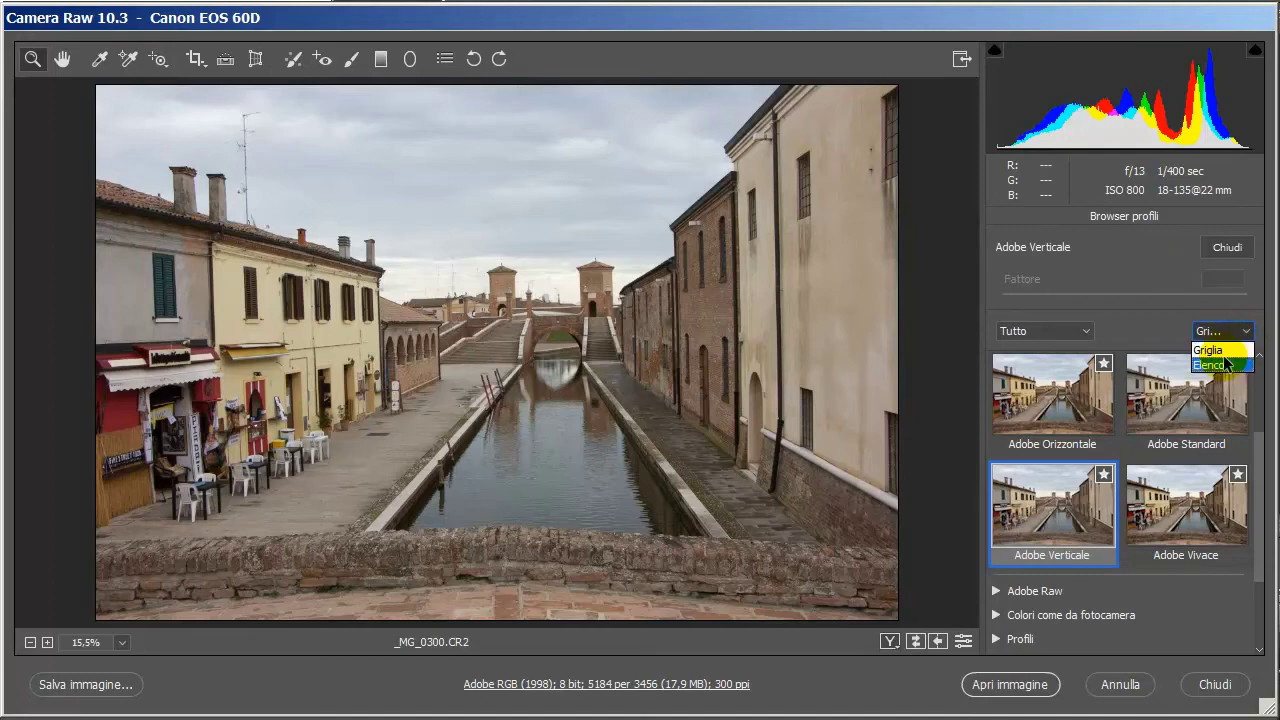
left_click(1220, 365)
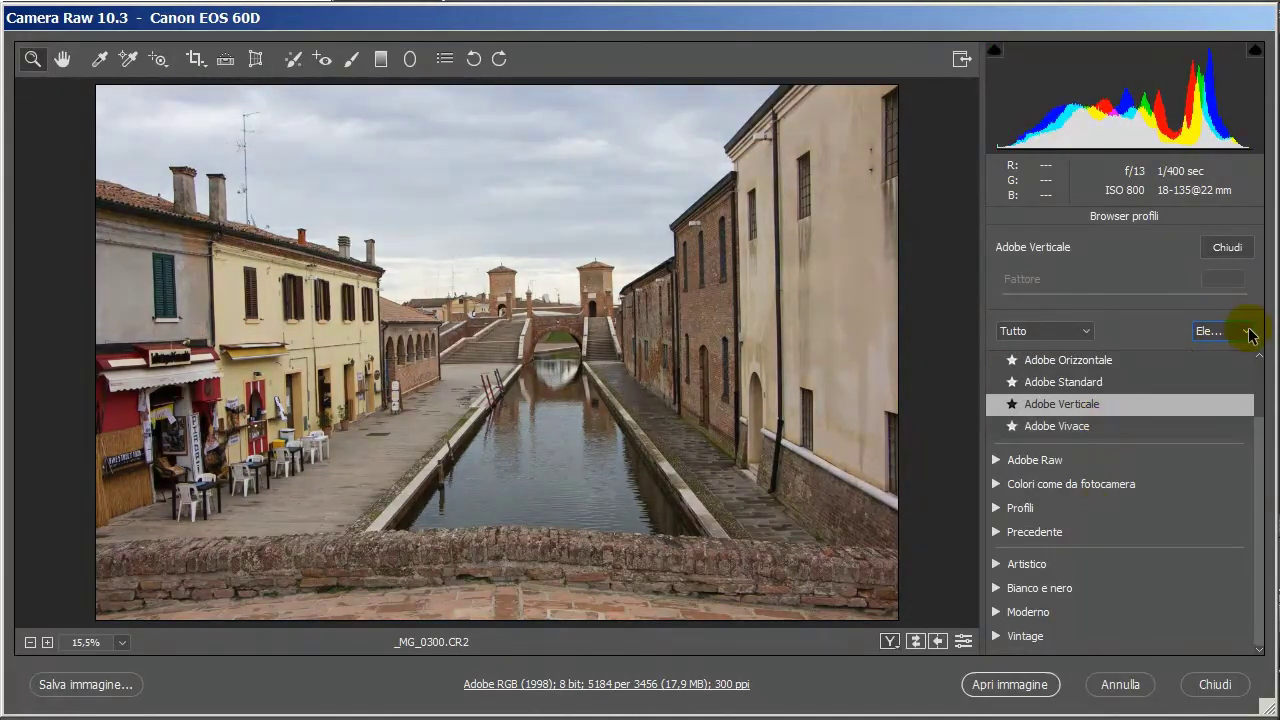
left_click(1245, 331)
left_click(1212, 346)
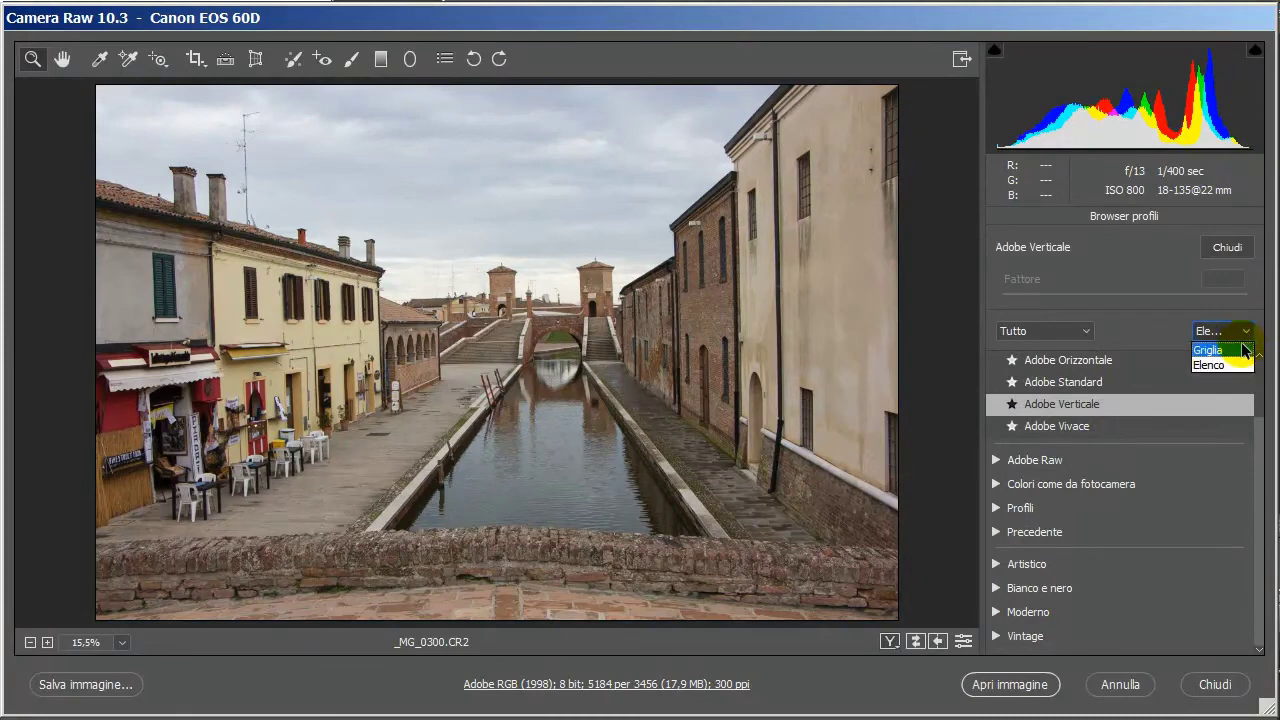
Filter to Bianco e nero profiles and browse the Adobe Raw and Bianco e nero groups.
left_click(1089, 336)
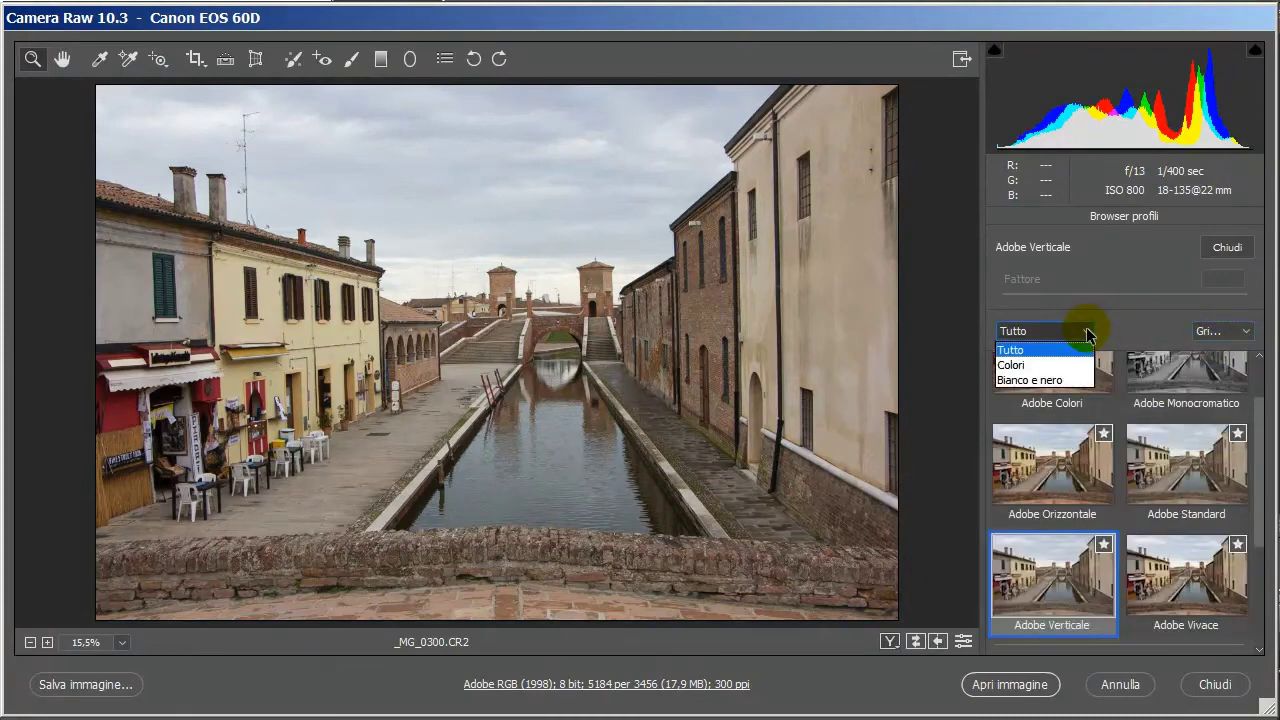
left_click(1066, 379)
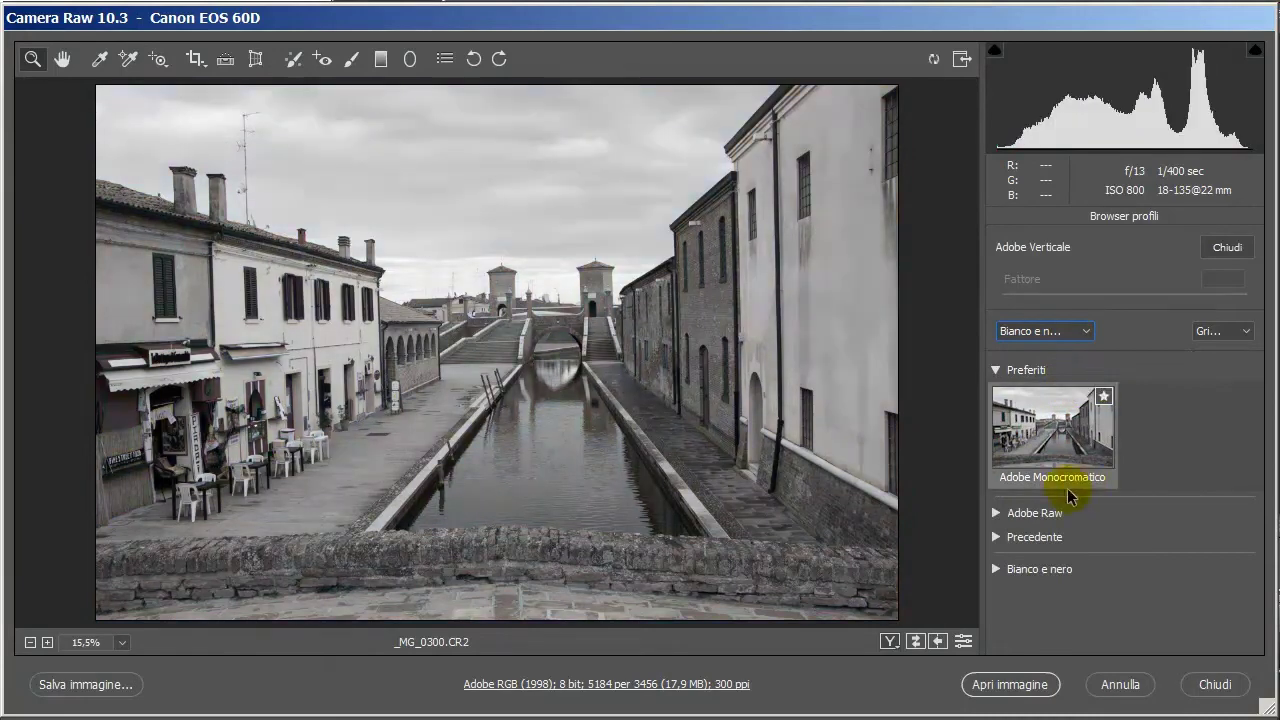
left_click(995, 513)
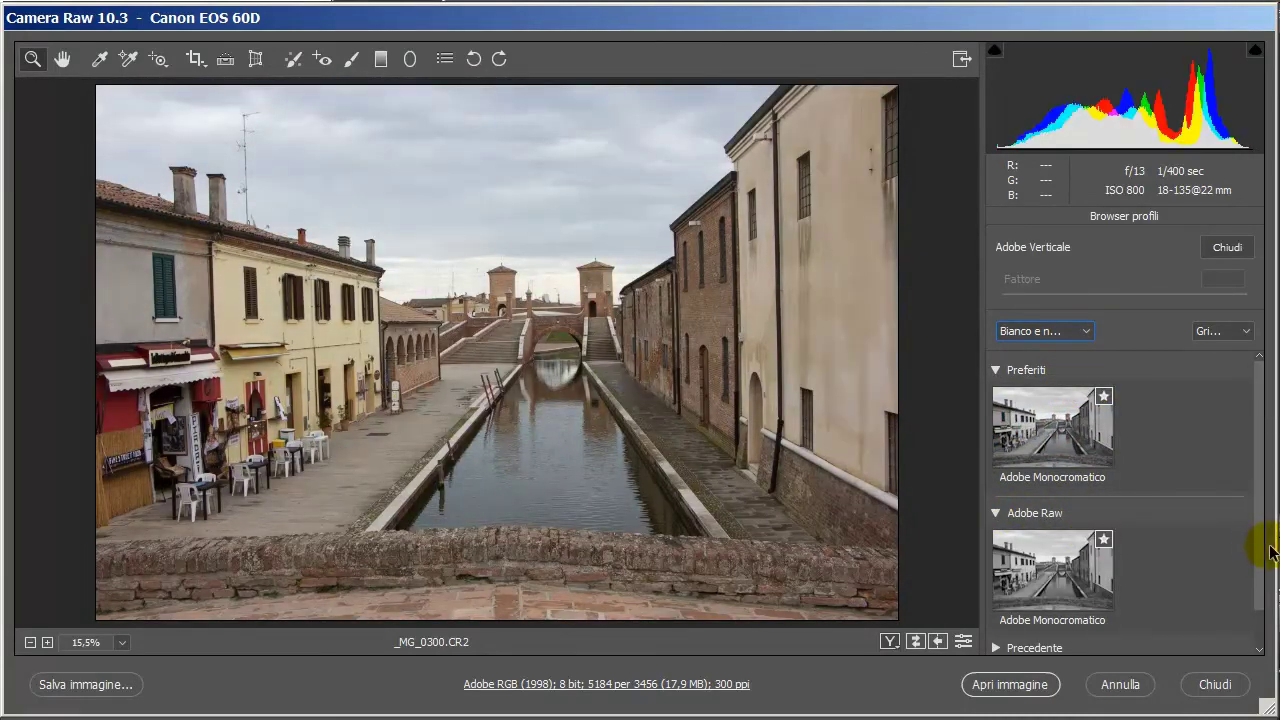
scroll(1251, 551, "down", 2)
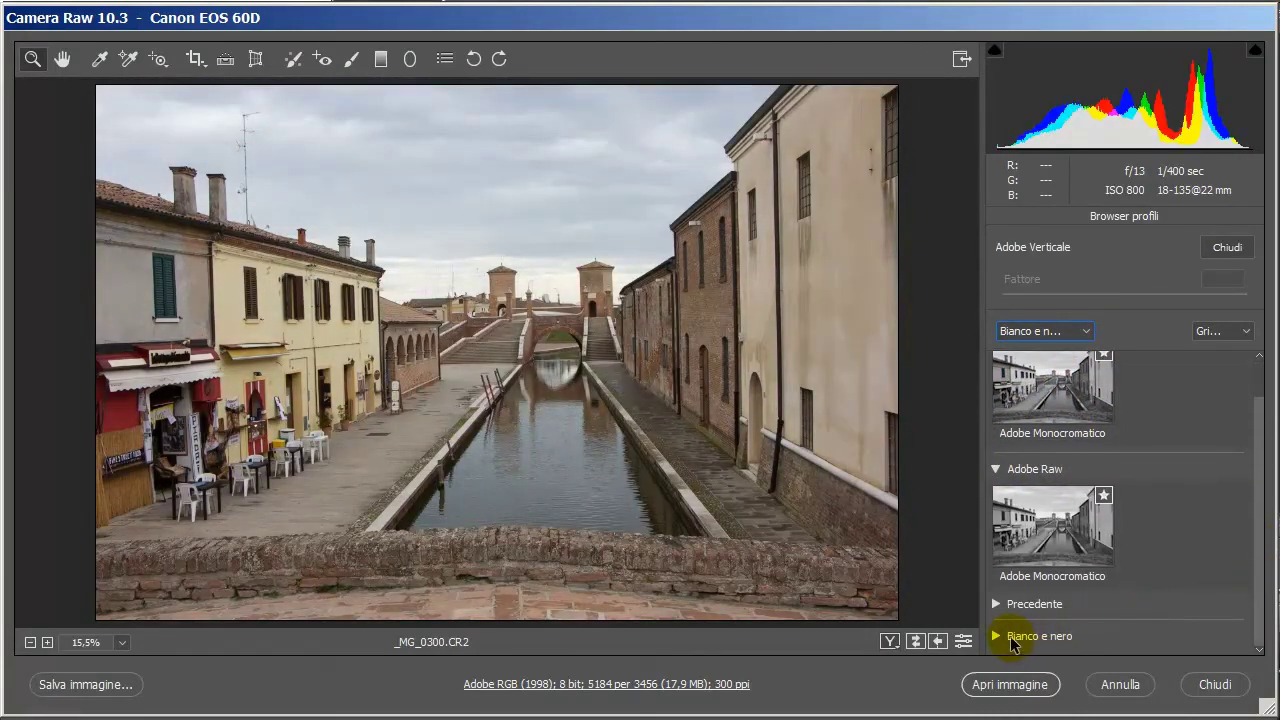
left_click(996, 636)
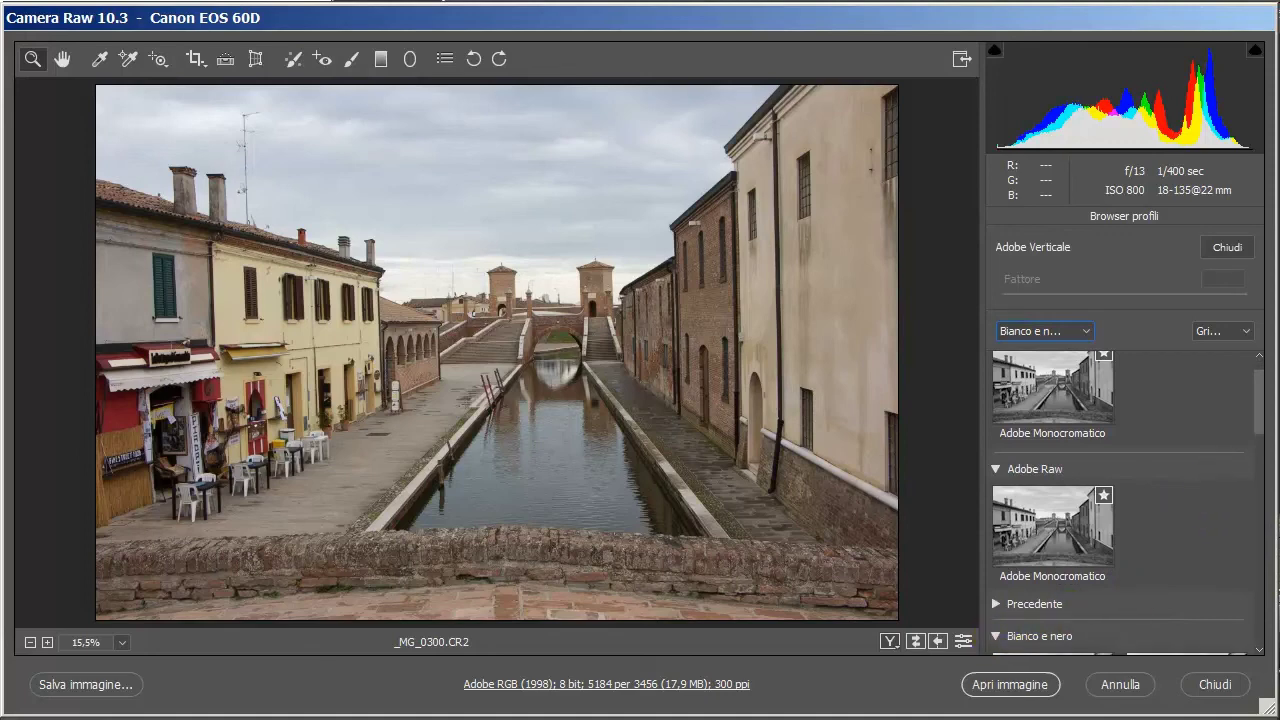
left_click_drag(1258, 426, 1244, 500)
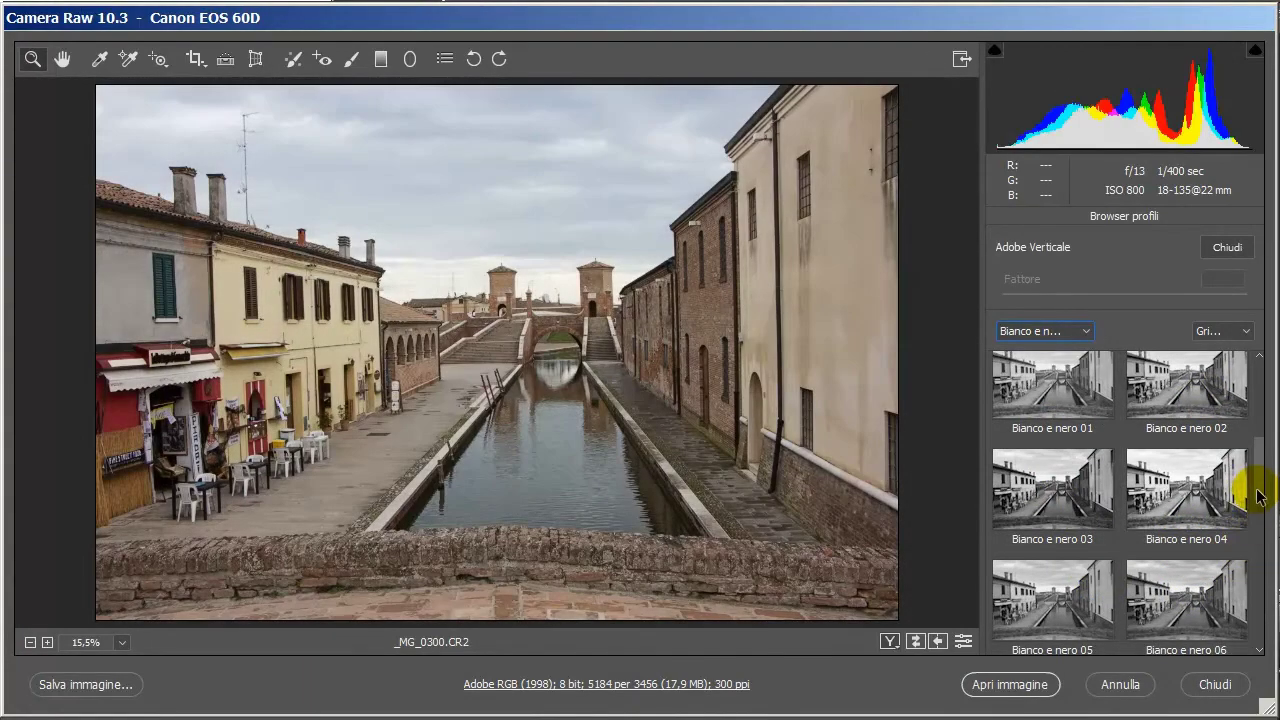
left_click_drag(1257, 495, 1249, 626)
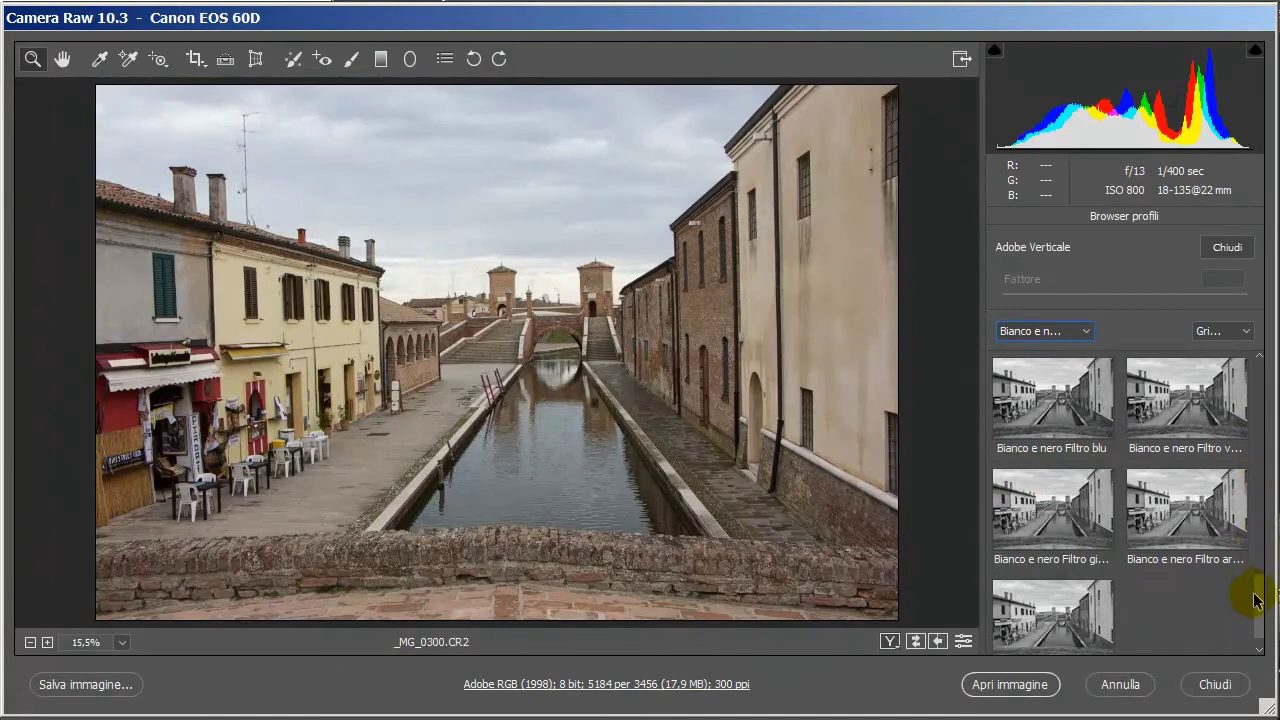
left_click_drag(1257, 600, 1262, 270)
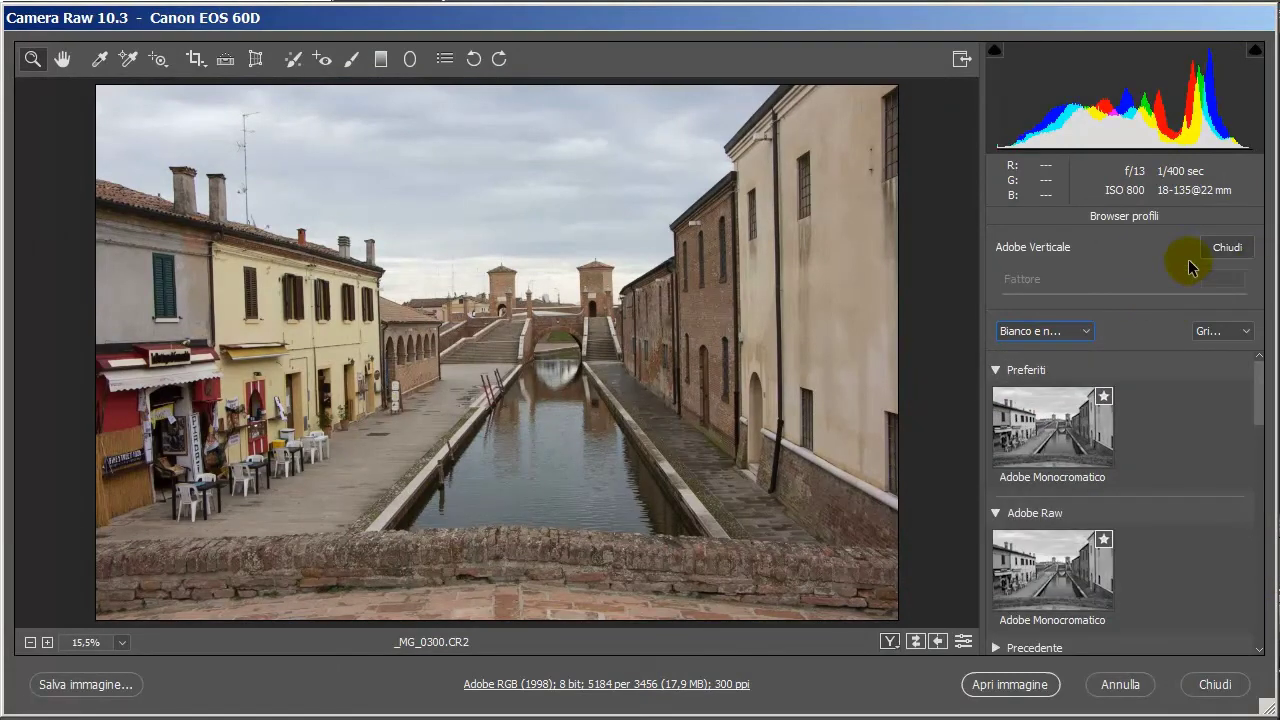
Close Browser profili, returning to Base with Adobe Verticale still applied.
left_click(1226, 248)
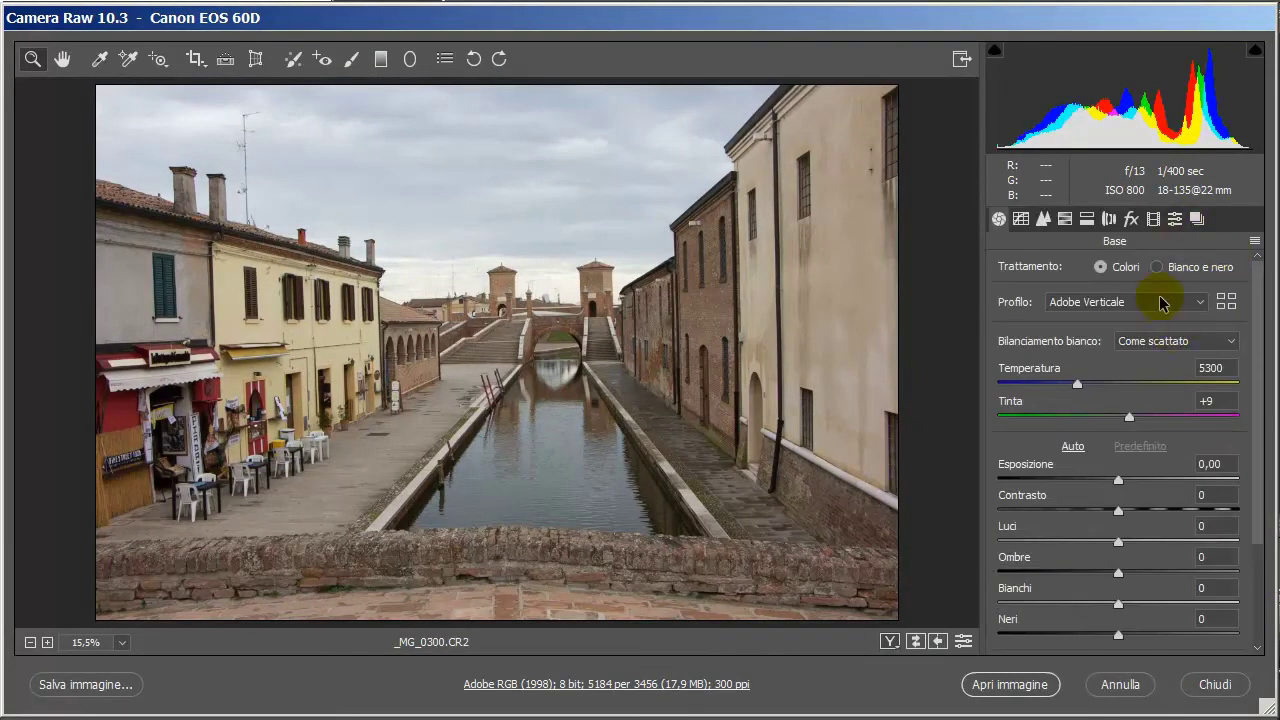